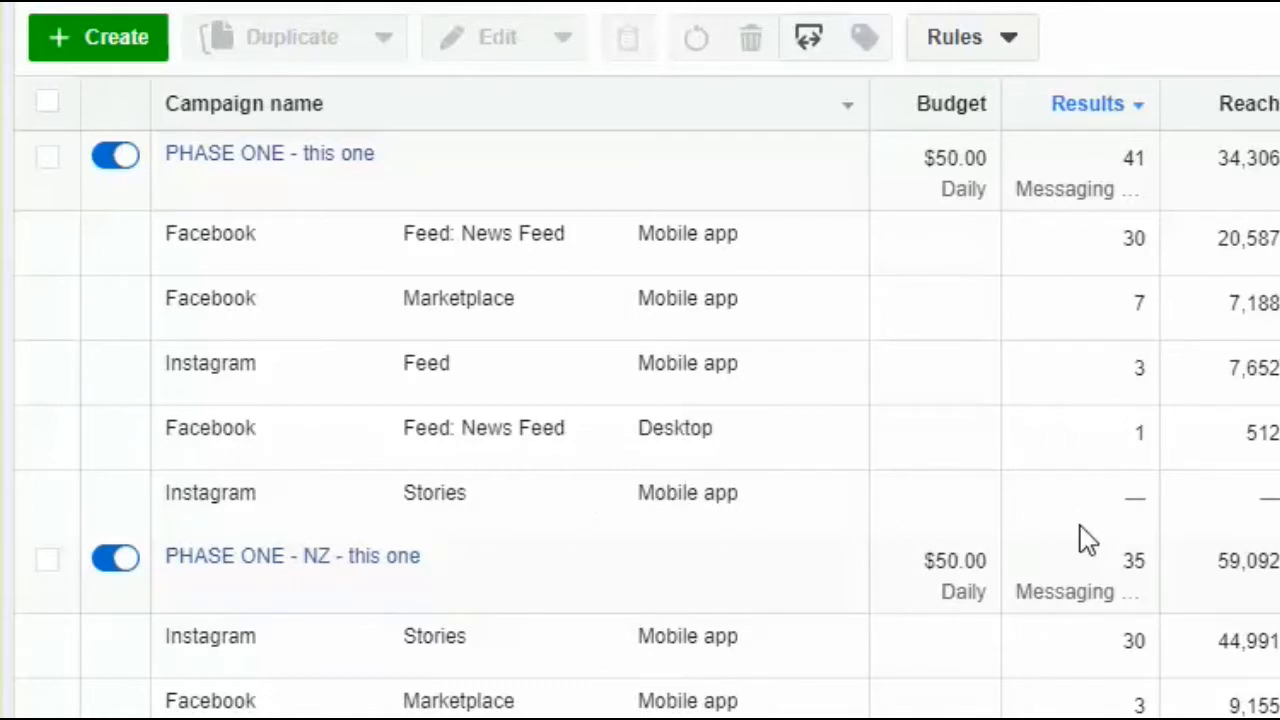
Compare results and cost per result by placement across the PHASE ONE, PHASE ONE - NZ and Flooring campaigns
{"action": "scroll", "coordinate": [1074, 586], "scroll_direction": "down", "scroll_amount": 3}
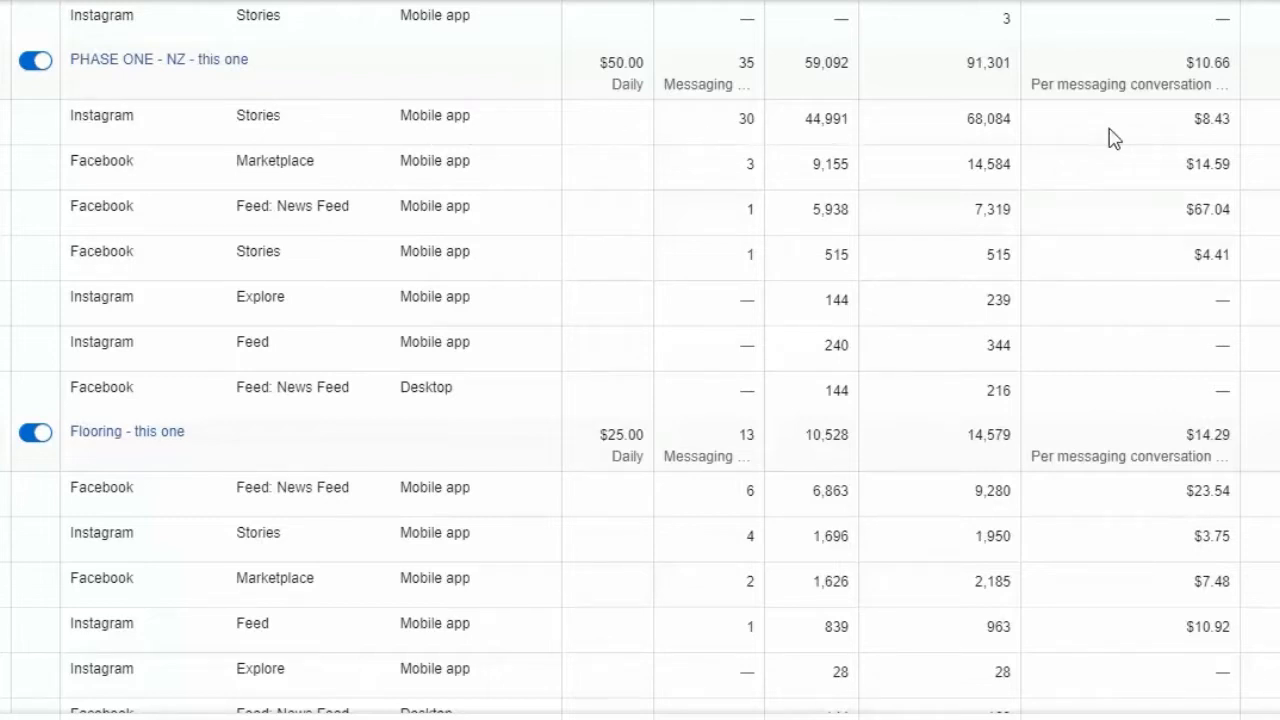
{"action": "scroll", "coordinate": [1183, 170], "scroll_direction": "up", "scroll_amount": 2}
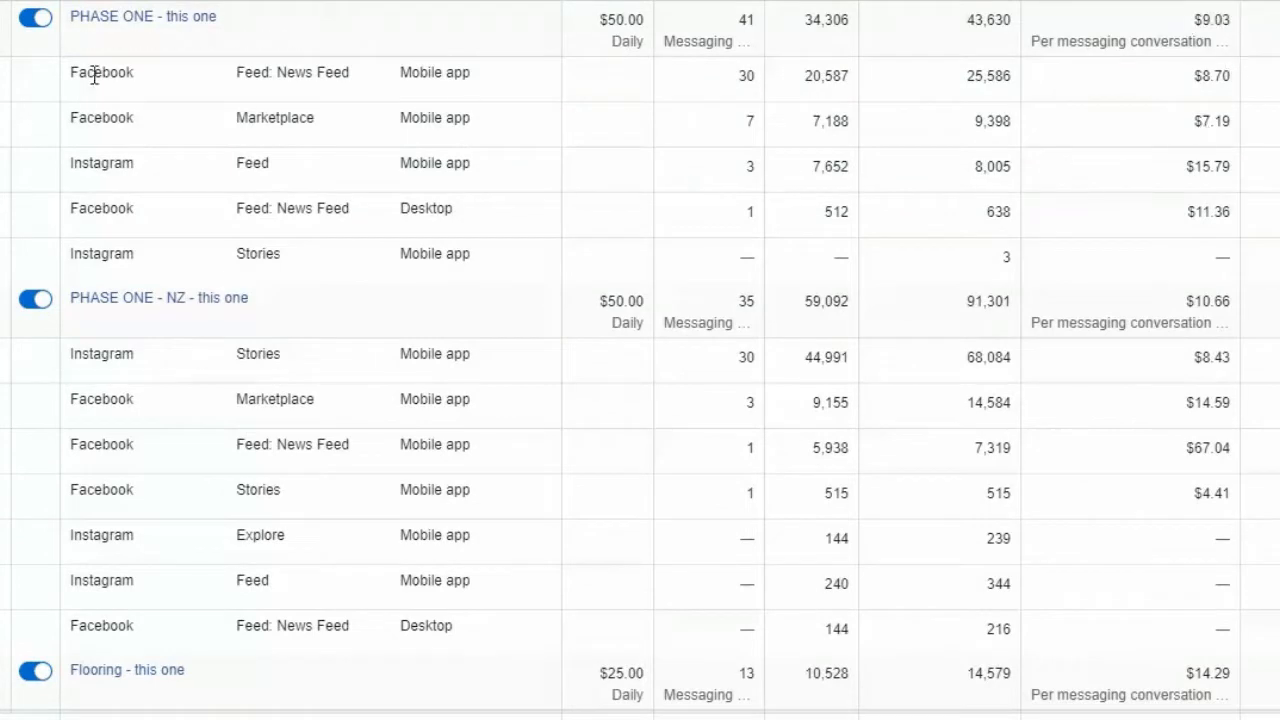
{"action": "scroll", "coordinate": [1234, 97], "scroll_direction": "down", "scroll_amount": 1}
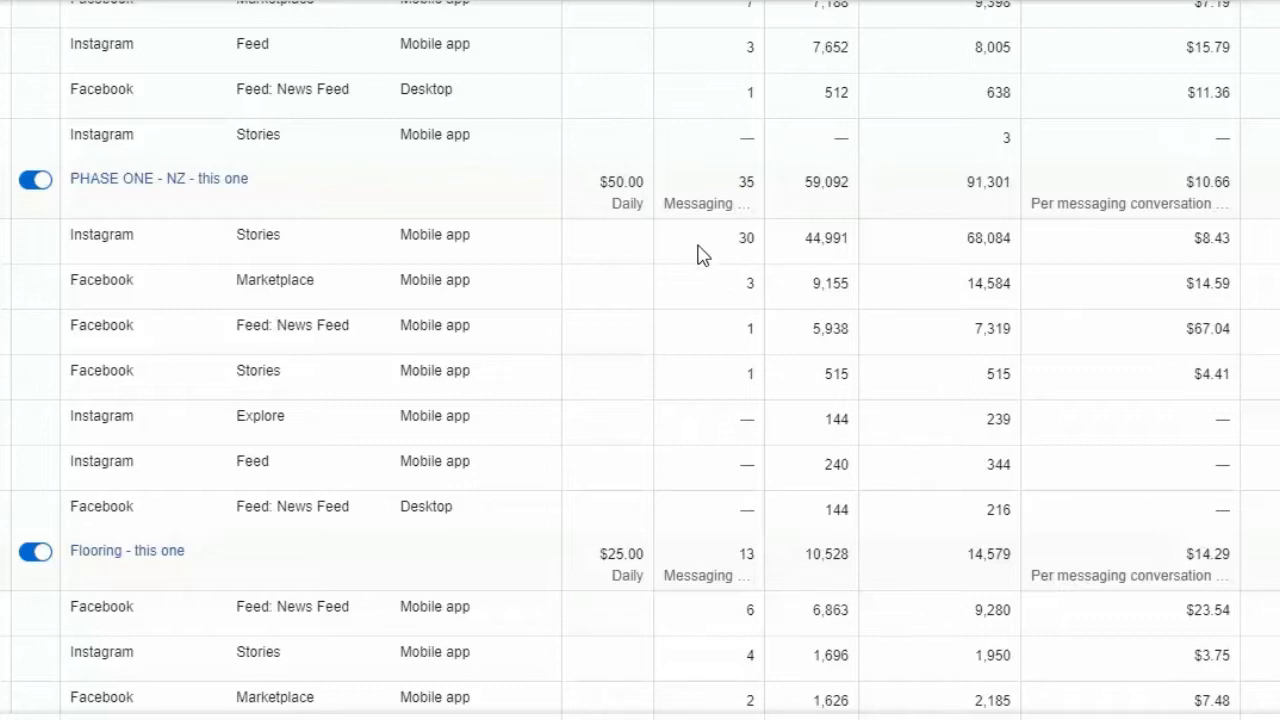
{"action": "scroll", "coordinate": [689, 360], "scroll_direction": "down", "scroll_amount": 2}
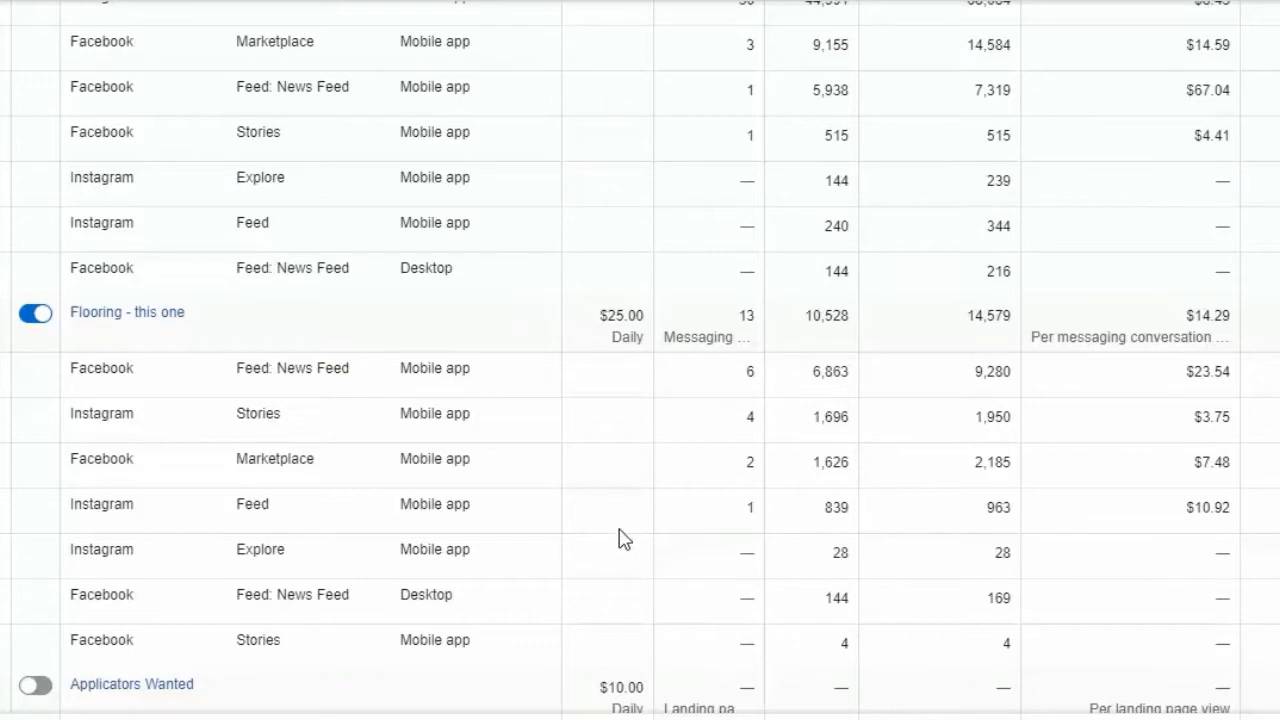
{"action": "scroll", "coordinate": [620, 537], "scroll_direction": "up", "scroll_amount": 3}
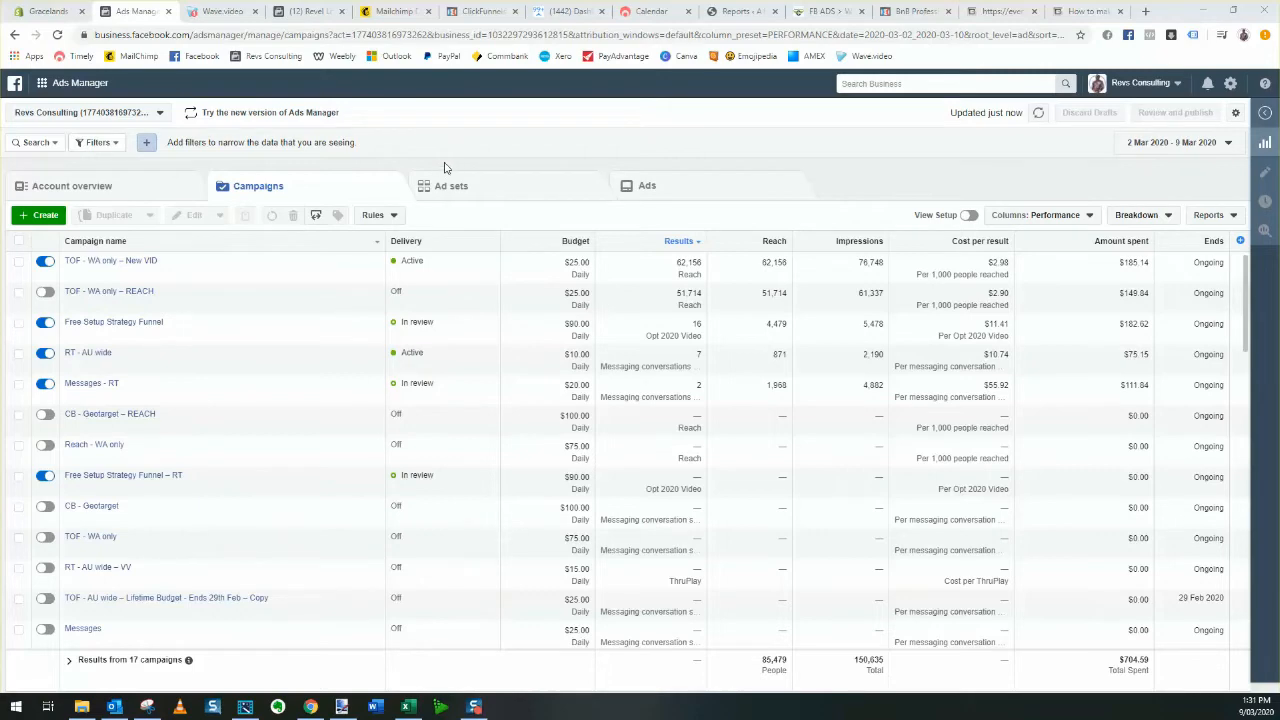
Switch to Wave.video and view the uploaded videos and images available for the project
{"action": "left_click", "coordinate": [240, 12]}
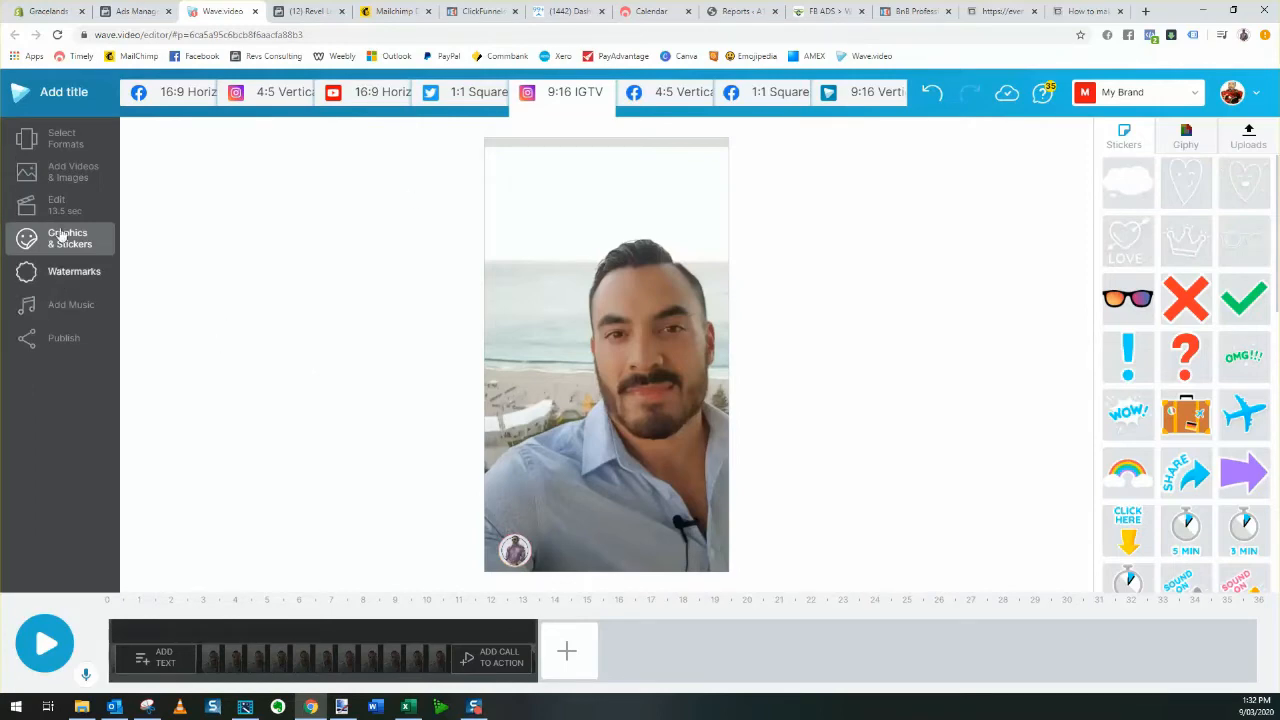
{"action": "left_click", "coordinate": [22, 174]}
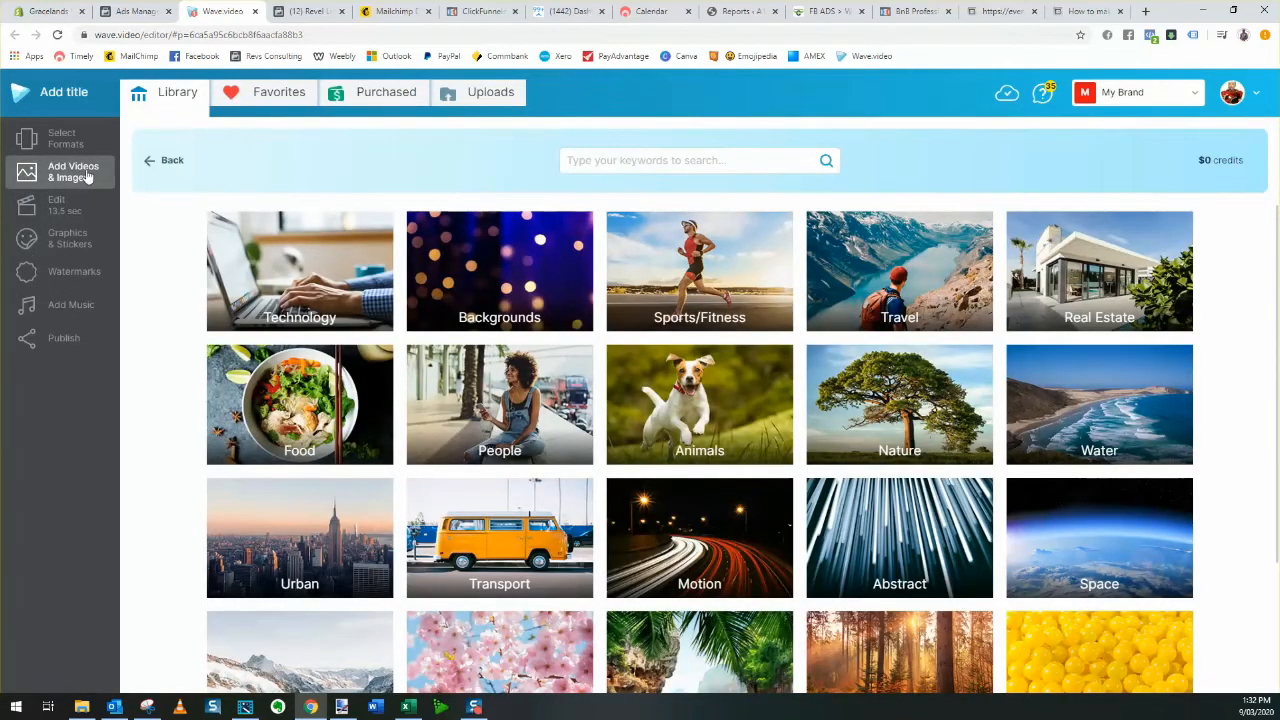
{"action": "left_click", "coordinate": [497, 98]}
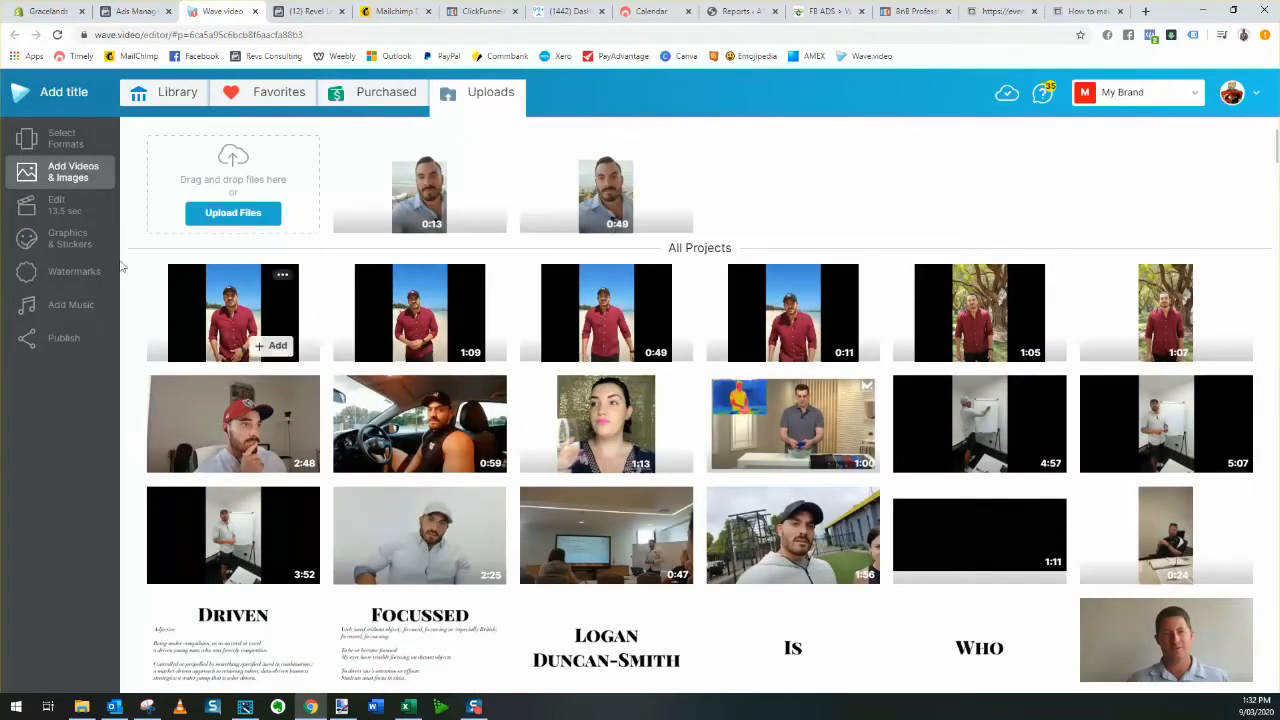
Return to editing the 9:16 IGTV version and play the project from the start
{"action": "left_click", "coordinate": [60, 207]}
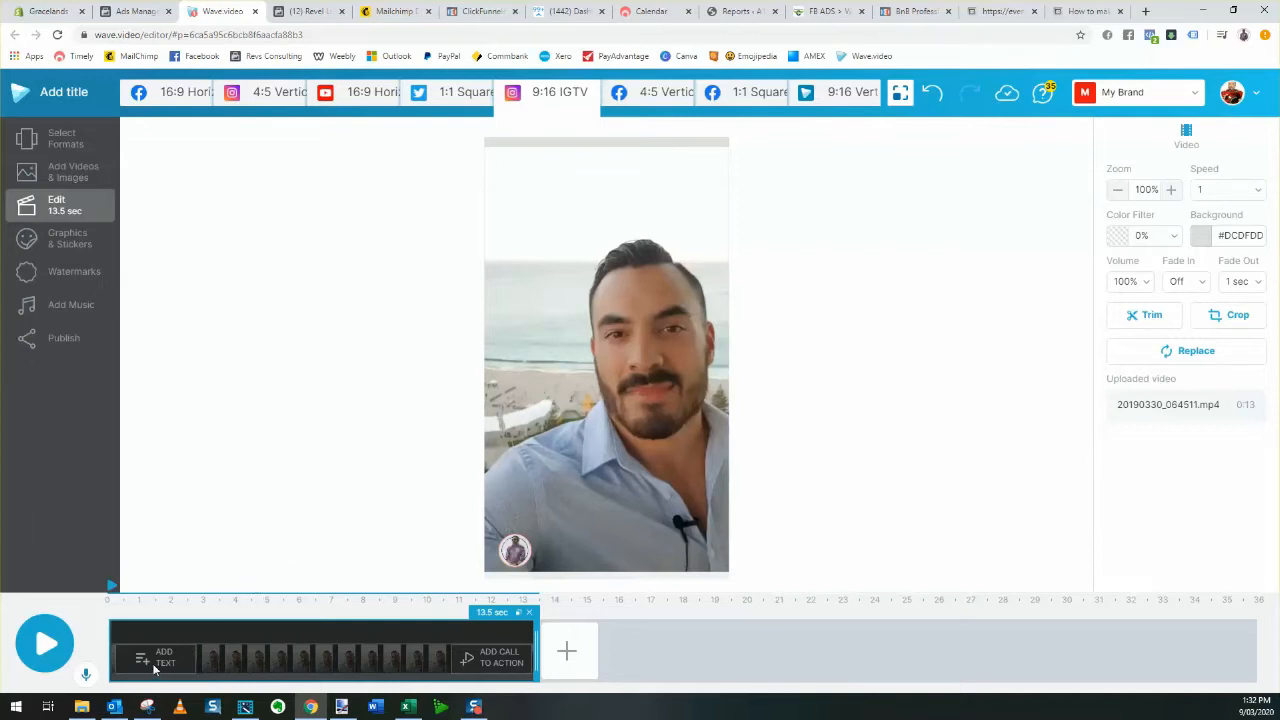
{"action": "left_click", "coordinate": [44, 645]}
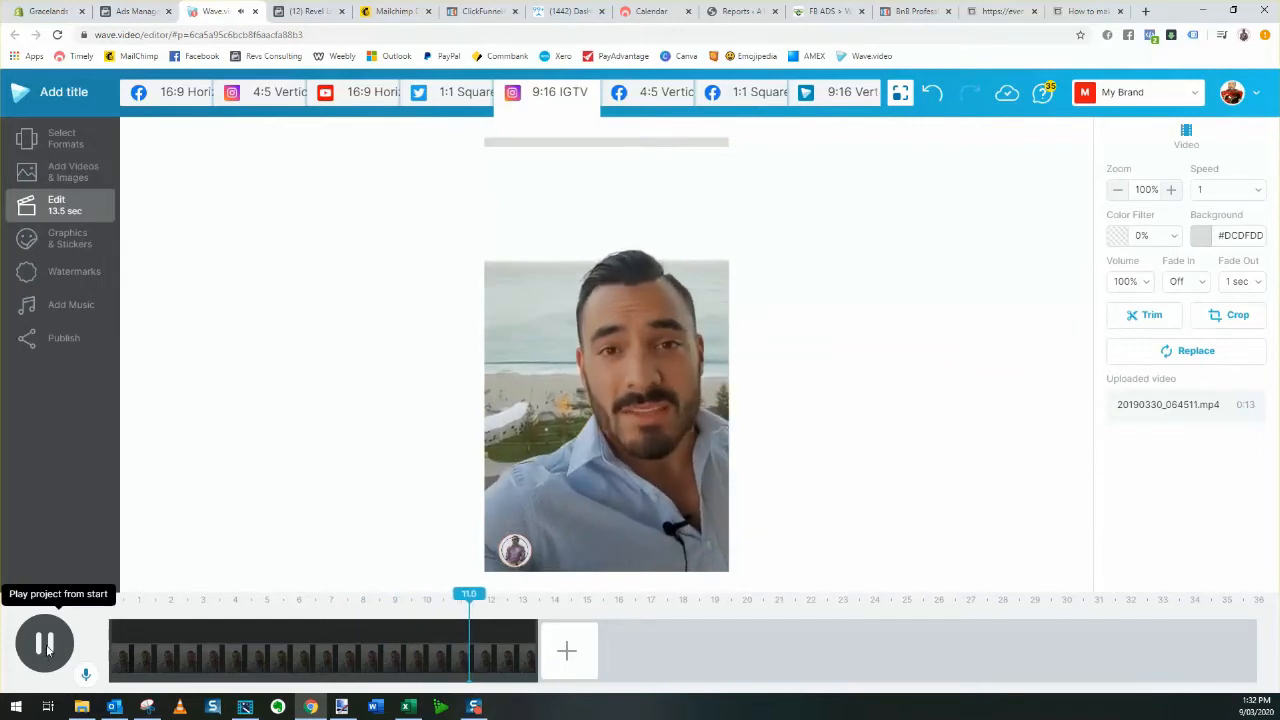
{"action": "left_click", "coordinate": [45, 645]}
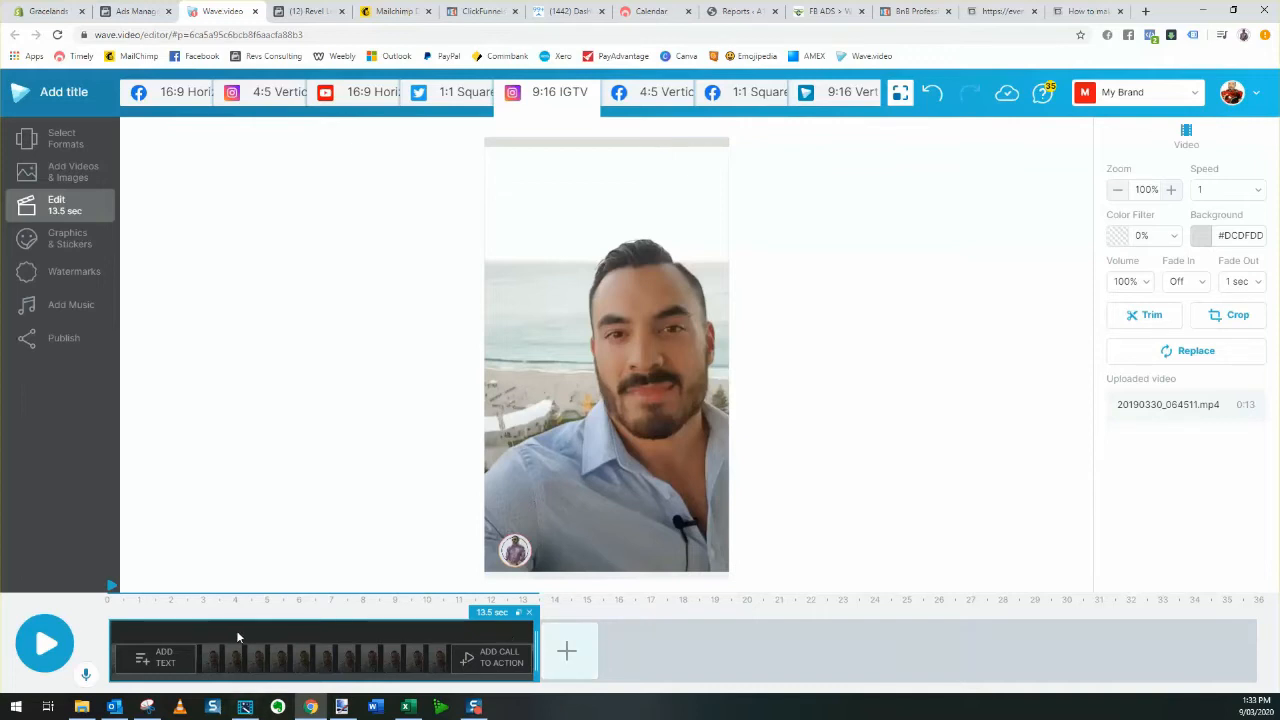
Add a text block at the start of the clip reading PERTH
{"action": "left_click", "coordinate": [163, 657]}
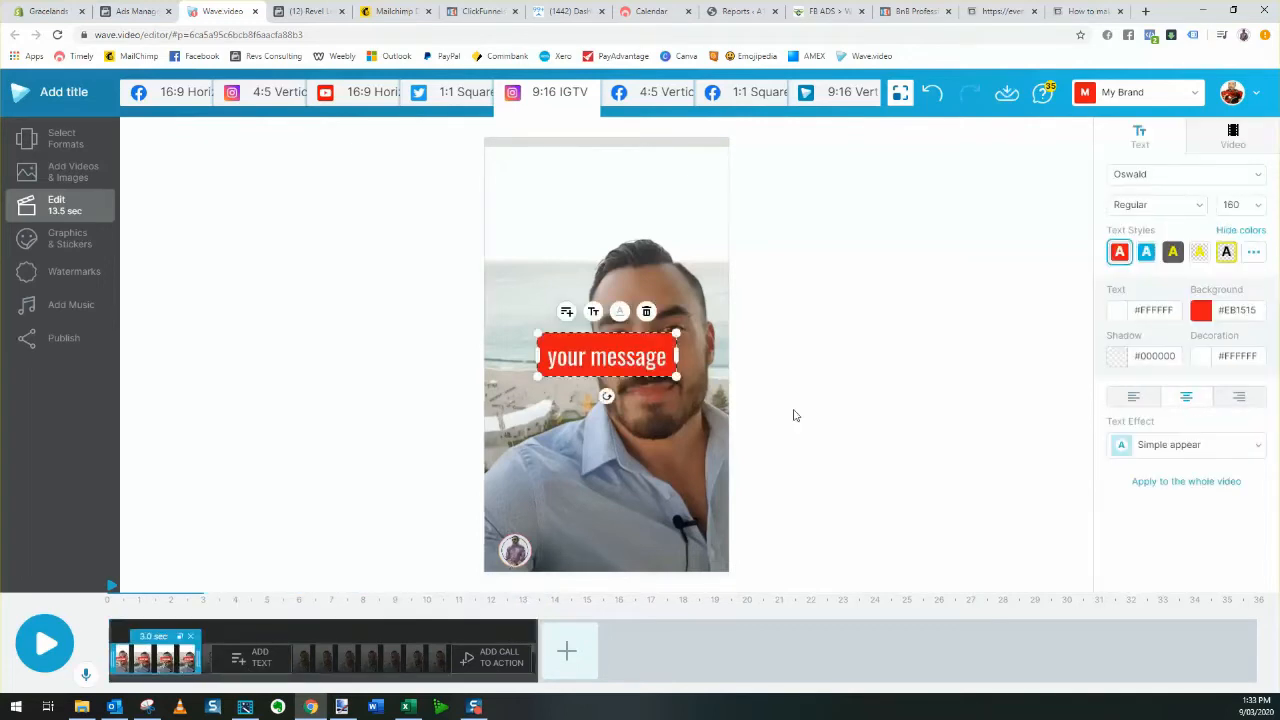
{"action": "double_click", "coordinate": [635, 358]}
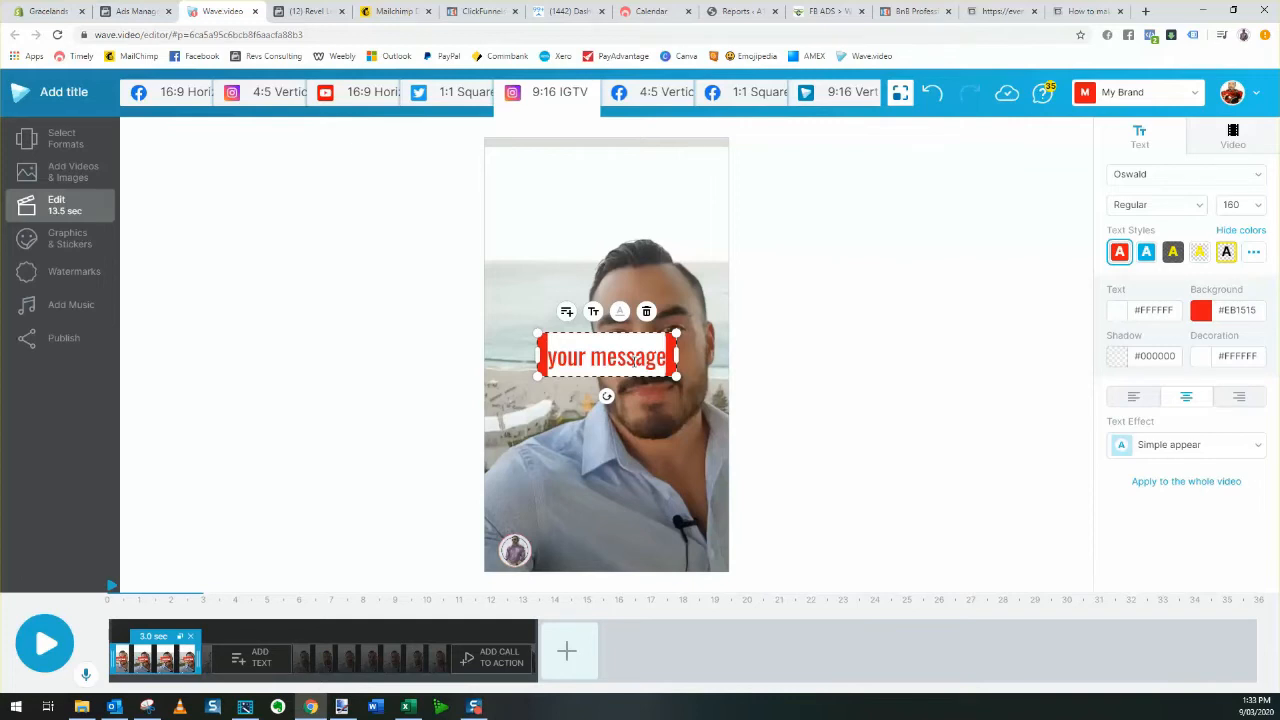
{"action": "type", "text": "PERTH"}
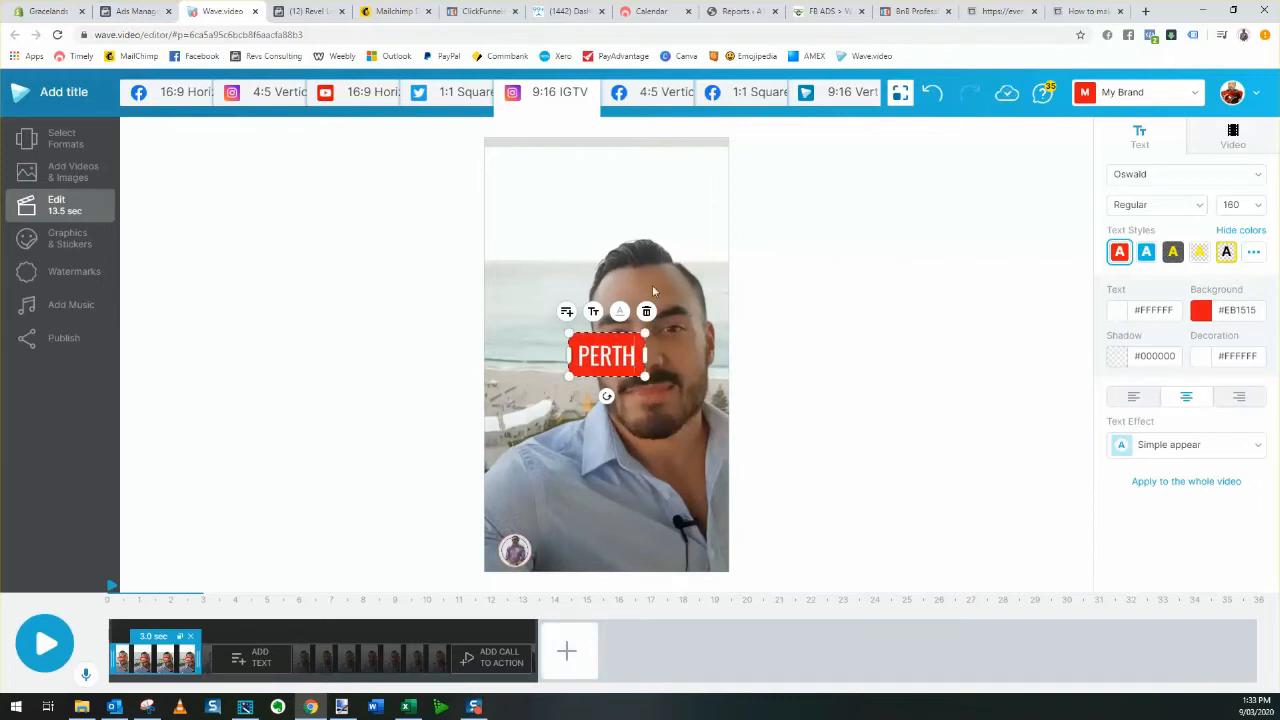
Add two more text lines below PERTH, reading BUSINESS and OWNERS
{"action": "left_click", "coordinate": [566, 315]}
{"action": "double_click", "coordinate": [606, 381]}
{"action": "type", "text": "BUSINESS"}
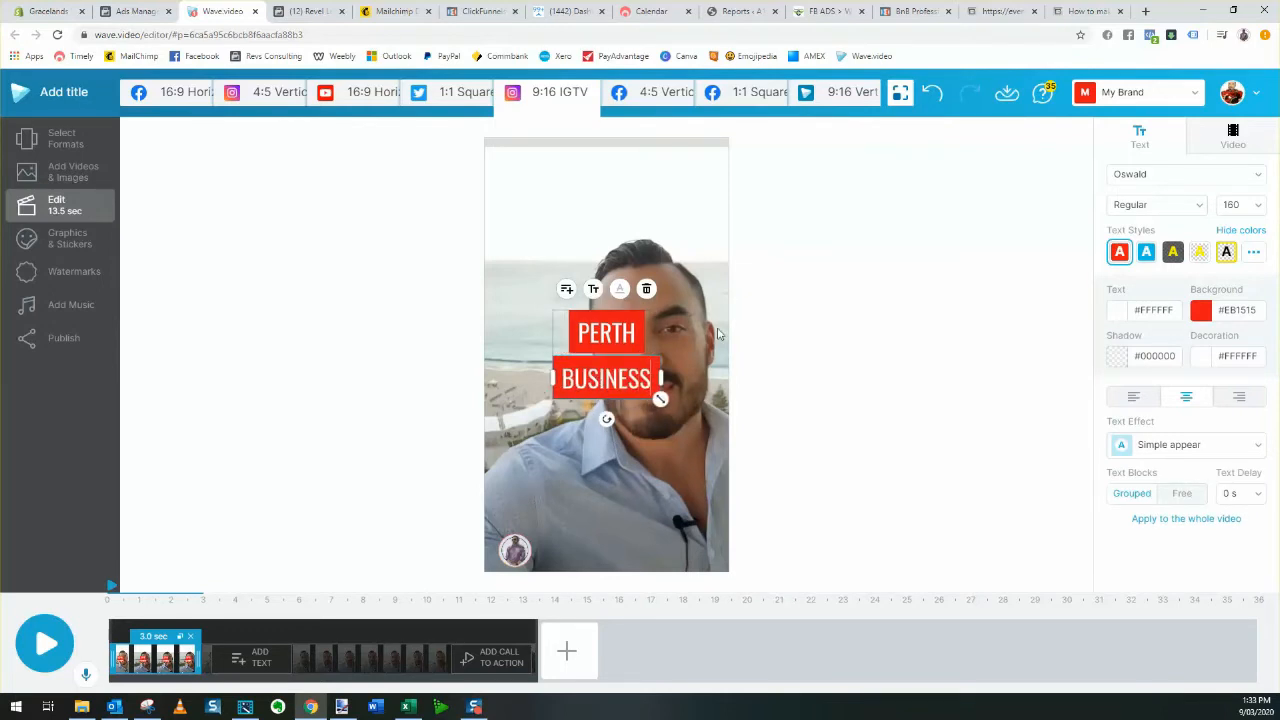
{"action": "left_click", "coordinate": [567, 289]}
{"action": "left_click", "coordinate": [602, 403]}
{"action": "double_click", "coordinate": [606, 401]}
{"action": "type", "text": "OWNERS"}
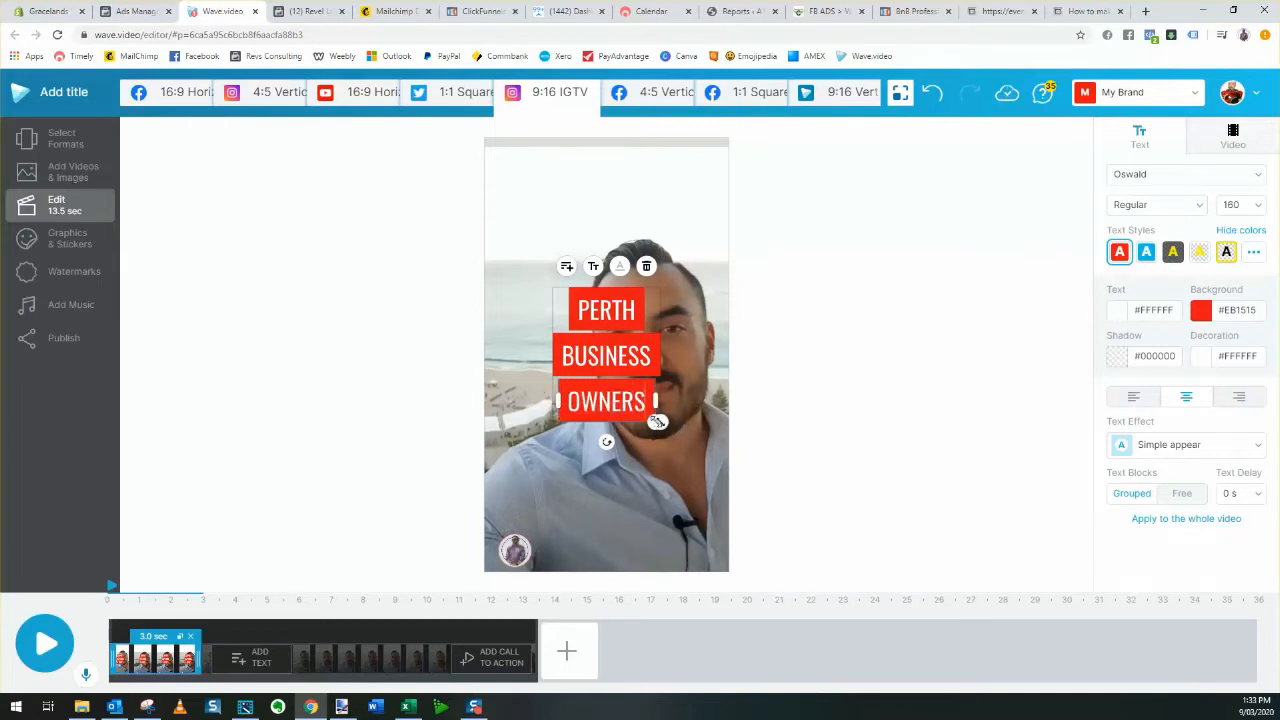
Shrink the three-line text to size 96.5, place it in the video frame's upper left area, and preview it
{"action": "left_click_drag", "start_coordinate": [656, 423], "coordinate": [544, 279]}
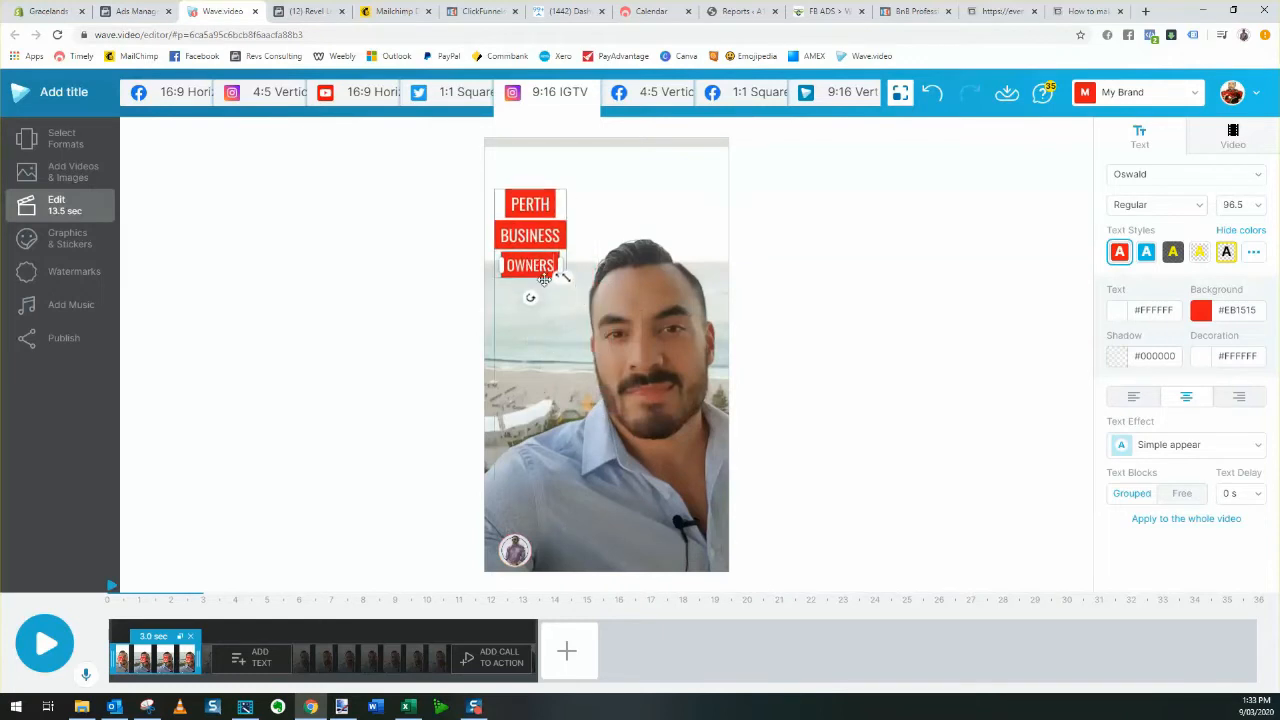
{"action": "left_click", "coordinate": [50, 645]}
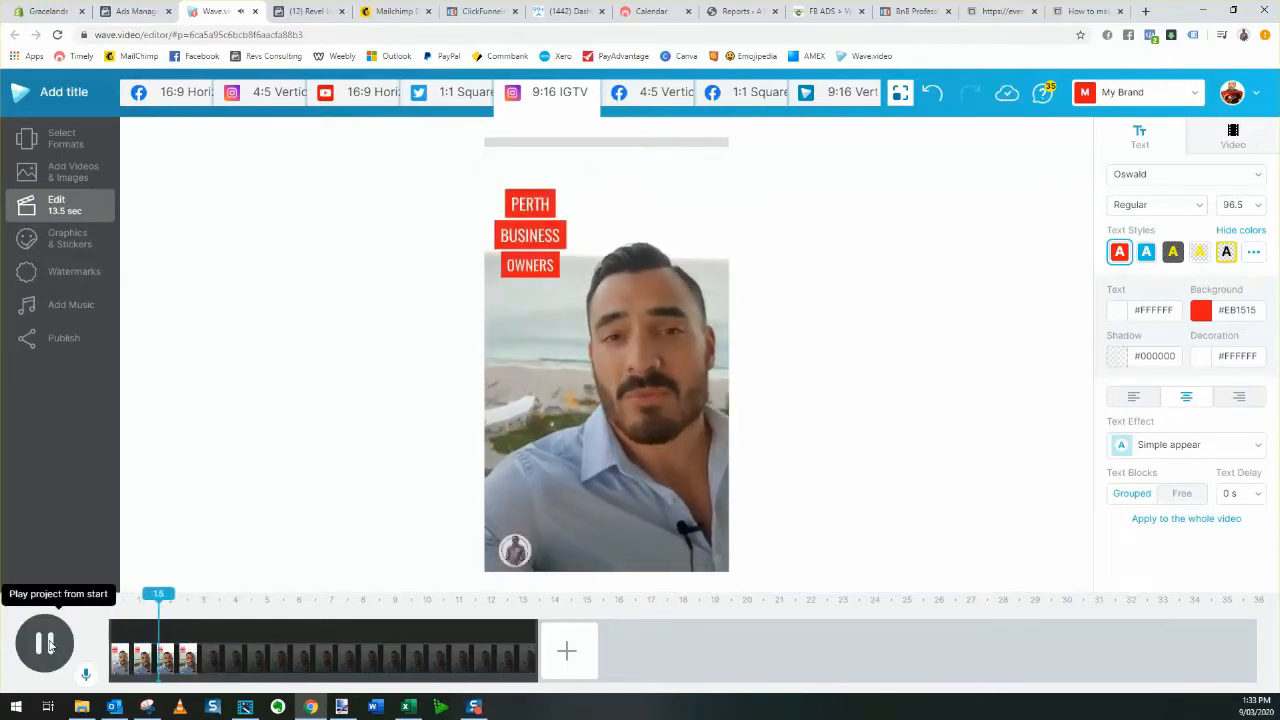
{"action": "left_click", "coordinate": [46, 643]}
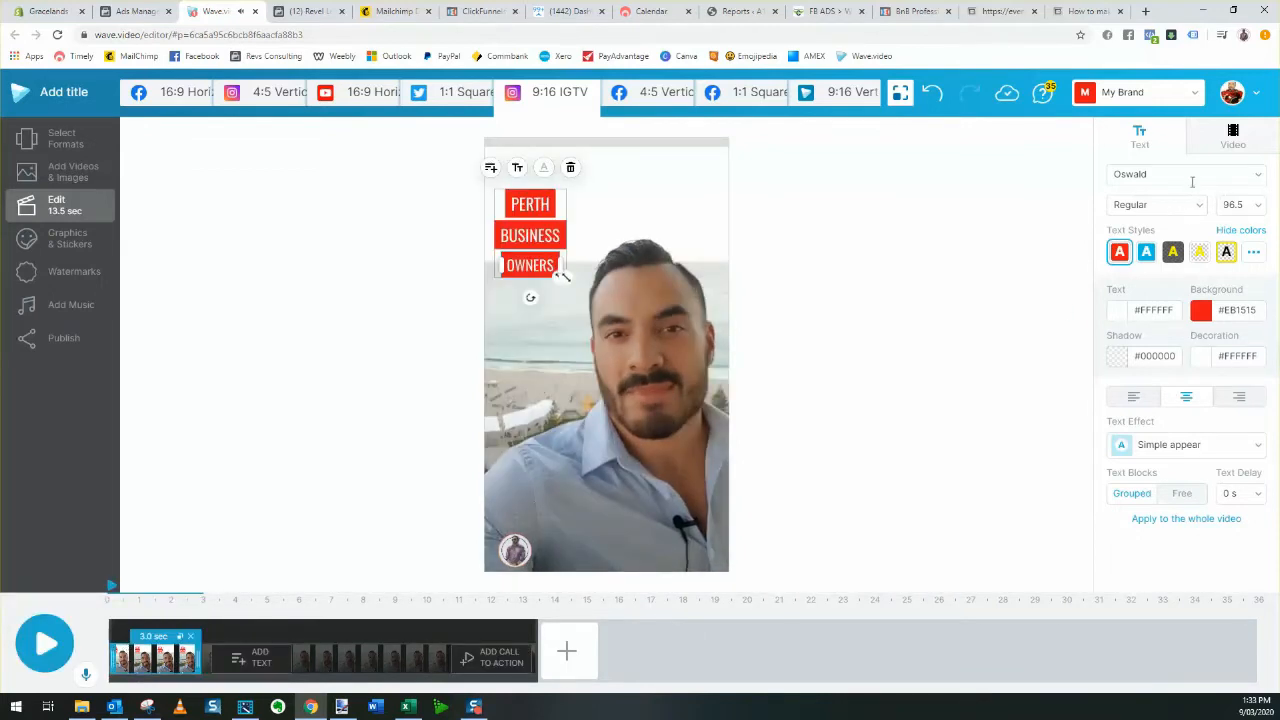
Left-align the three text lines and apply the Slide with border text effect
{"action": "left_click", "coordinate": [1136, 399]}
{"action": "left_click", "coordinate": [1222, 394]}
{"action": "left_click", "coordinate": [1145, 408]}
{"action": "left_click", "coordinate": [1160, 450]}
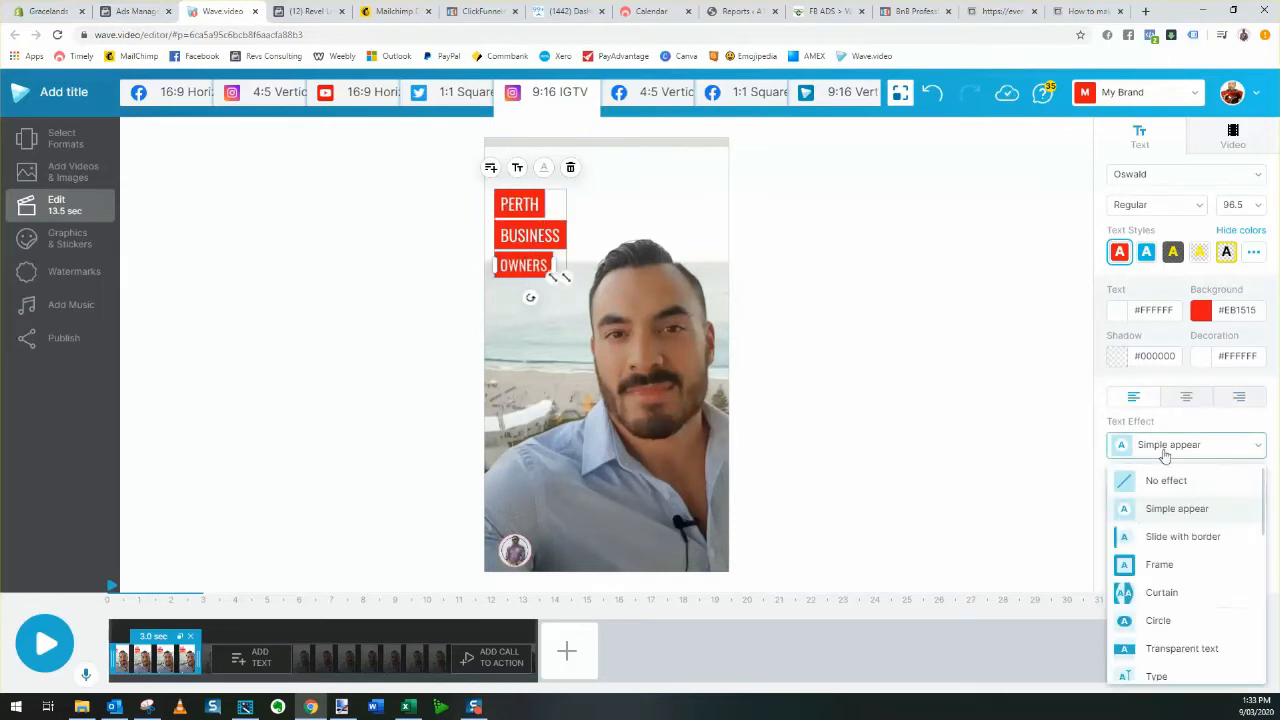
{"action": "left_click", "coordinate": [1213, 541]}
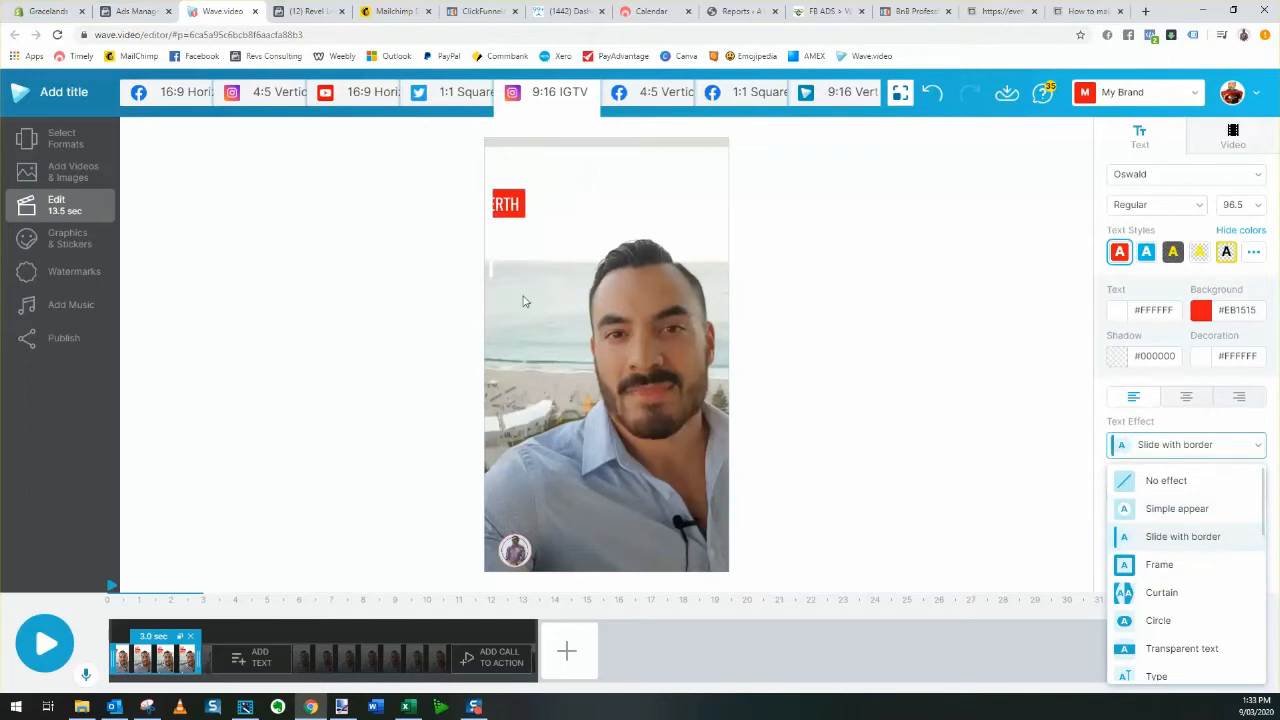
{"action": "left_click", "coordinate": [839, 257]}
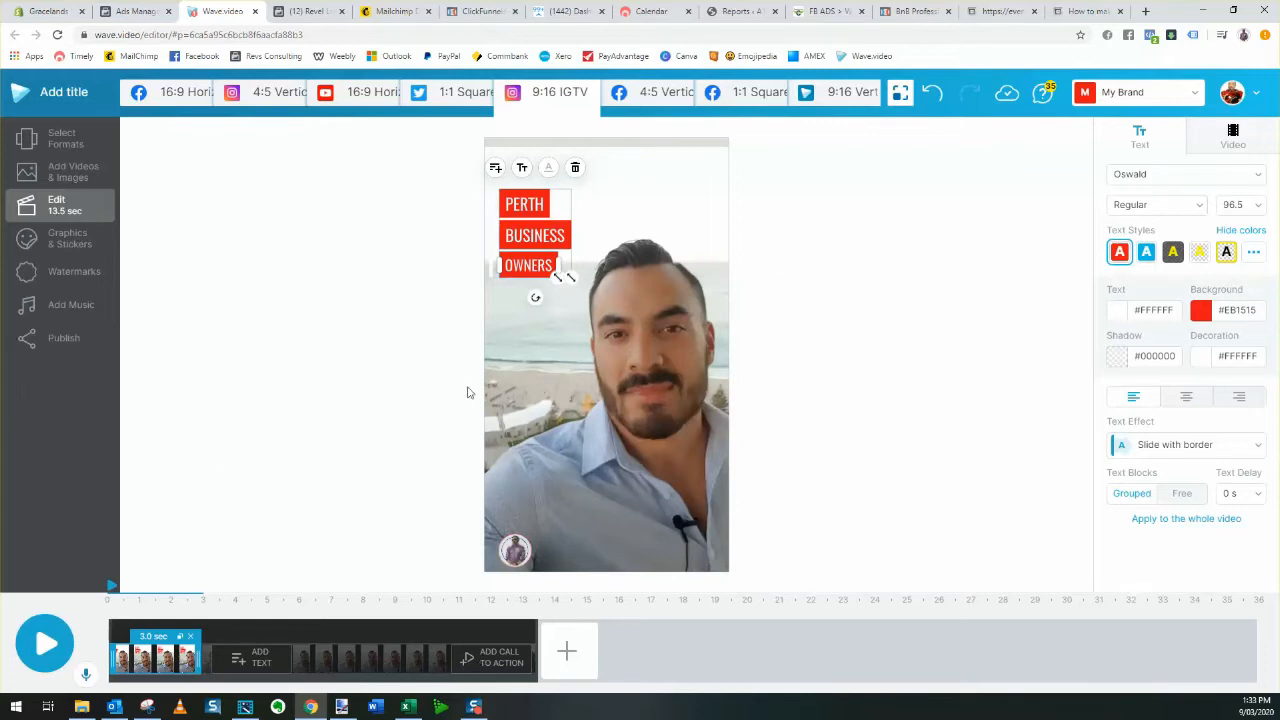
Add the SWIPE UP sticker over the lower part of the video and time it to the clip's last 3 seconds
{"action": "left_click", "coordinate": [68, 240]}
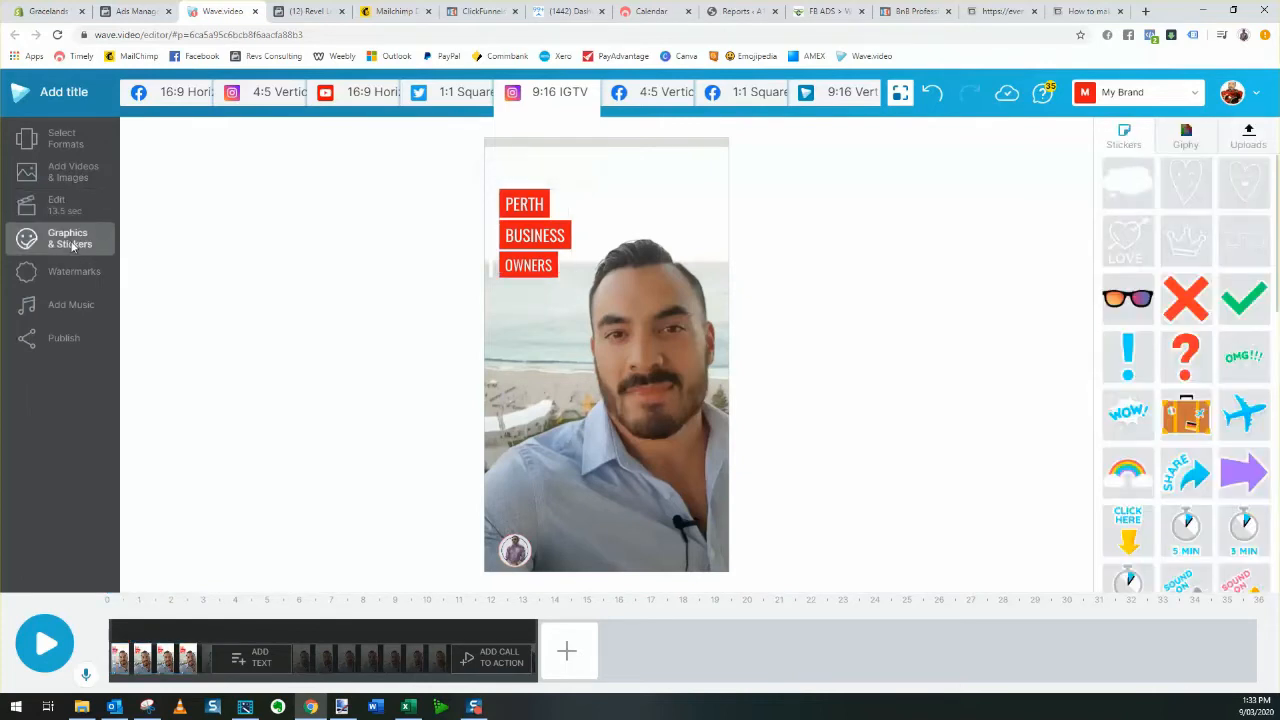
{"action": "scroll", "coordinate": [1178, 450], "scroll_direction": "down", "scroll_amount": 3}
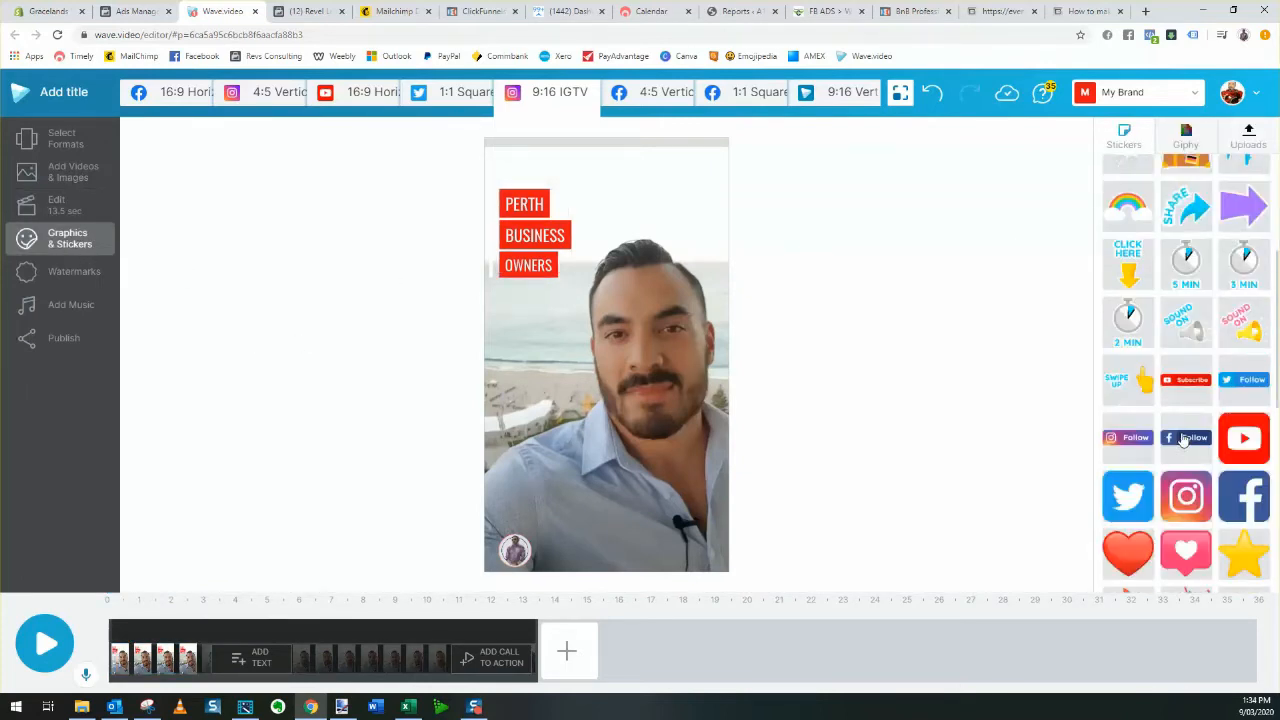
{"action": "left_click", "coordinate": [1136, 385]}
{"action": "left_click_drag", "start_coordinate": [628, 367], "coordinate": [638, 494]}
{"action": "left_click_drag", "start_coordinate": [128, 634], "coordinate": [527, 648]}
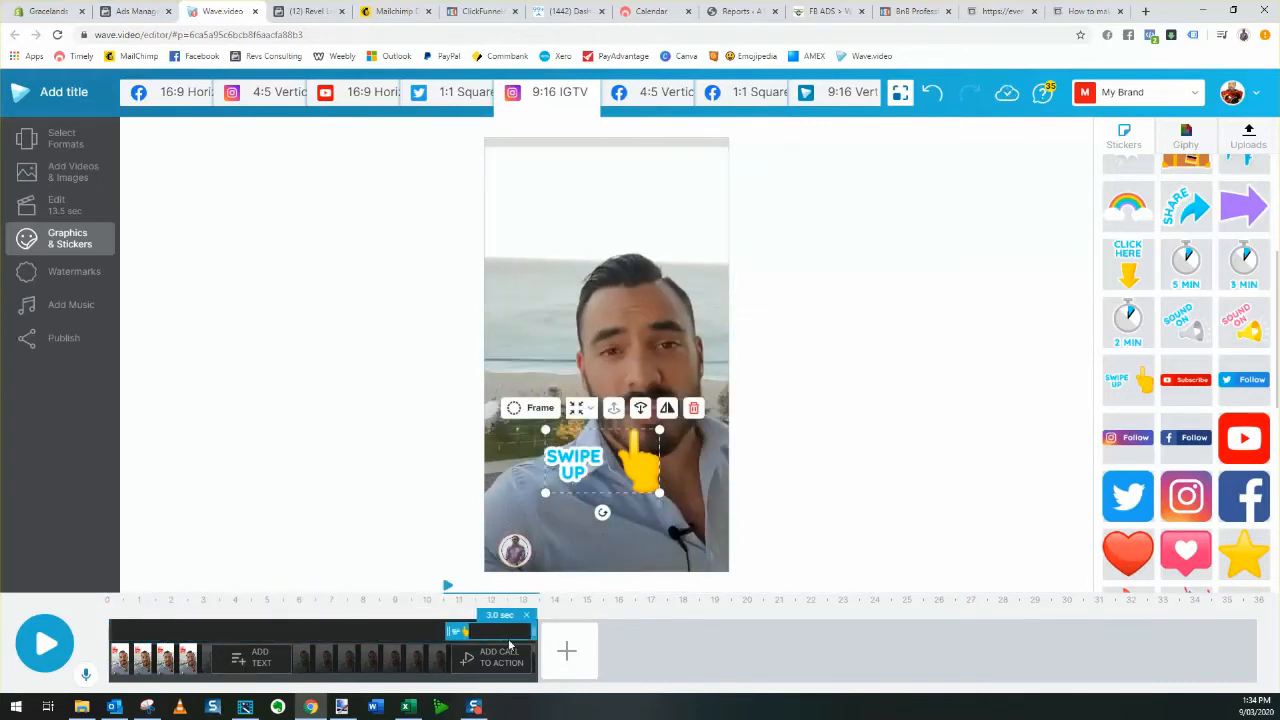
Try out a 4.5-second call to action in the video frame's lower right corner at the end of the clip, and remove it
{"action": "left_click", "coordinate": [469, 673]}
{"action": "left_click_drag", "start_coordinate": [442, 662], "coordinate": [400, 662]}
{"action": "left_click_drag", "start_coordinate": [619, 431], "coordinate": [712, 622]}
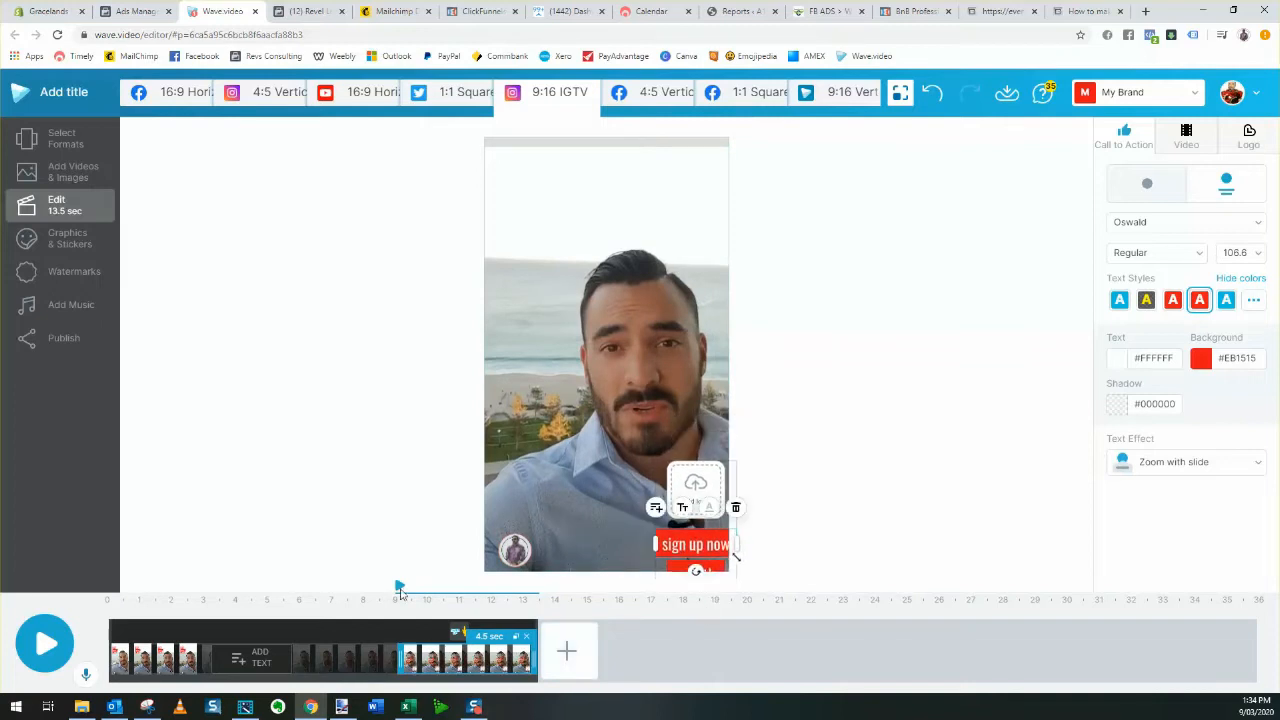
{"action": "key", "text": "space"}
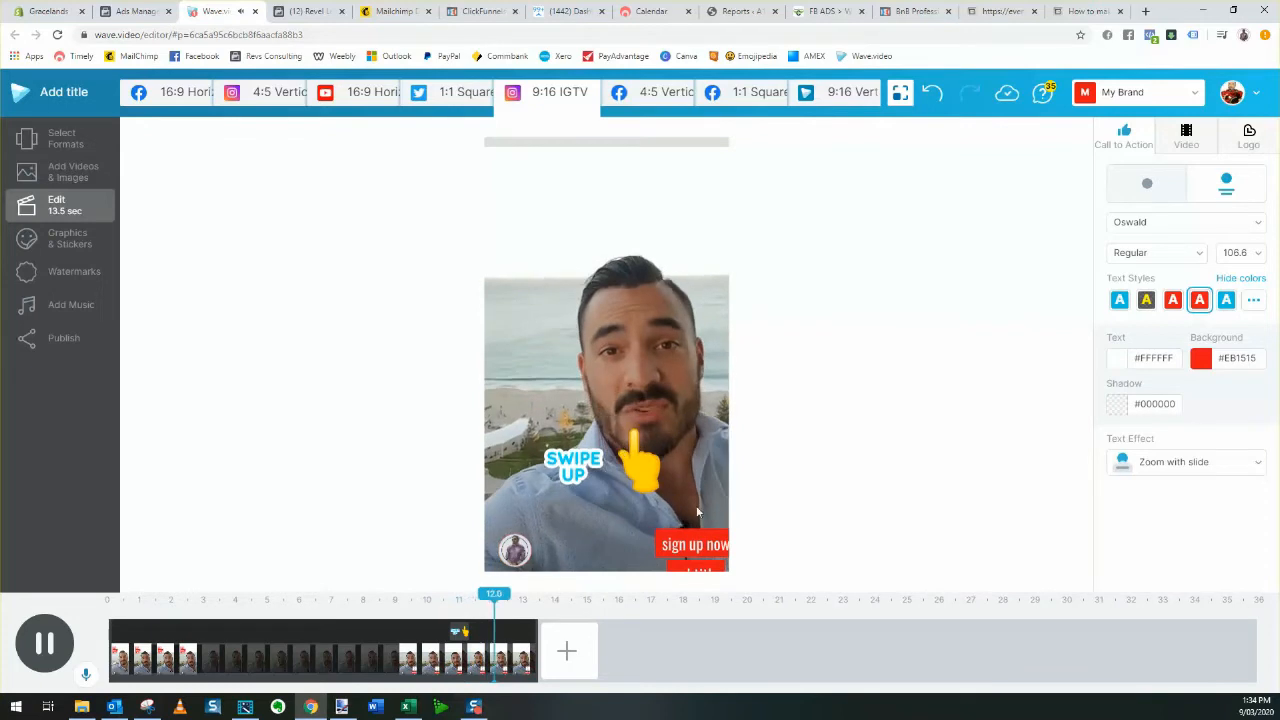
{"action": "left_click", "coordinate": [497, 634]}
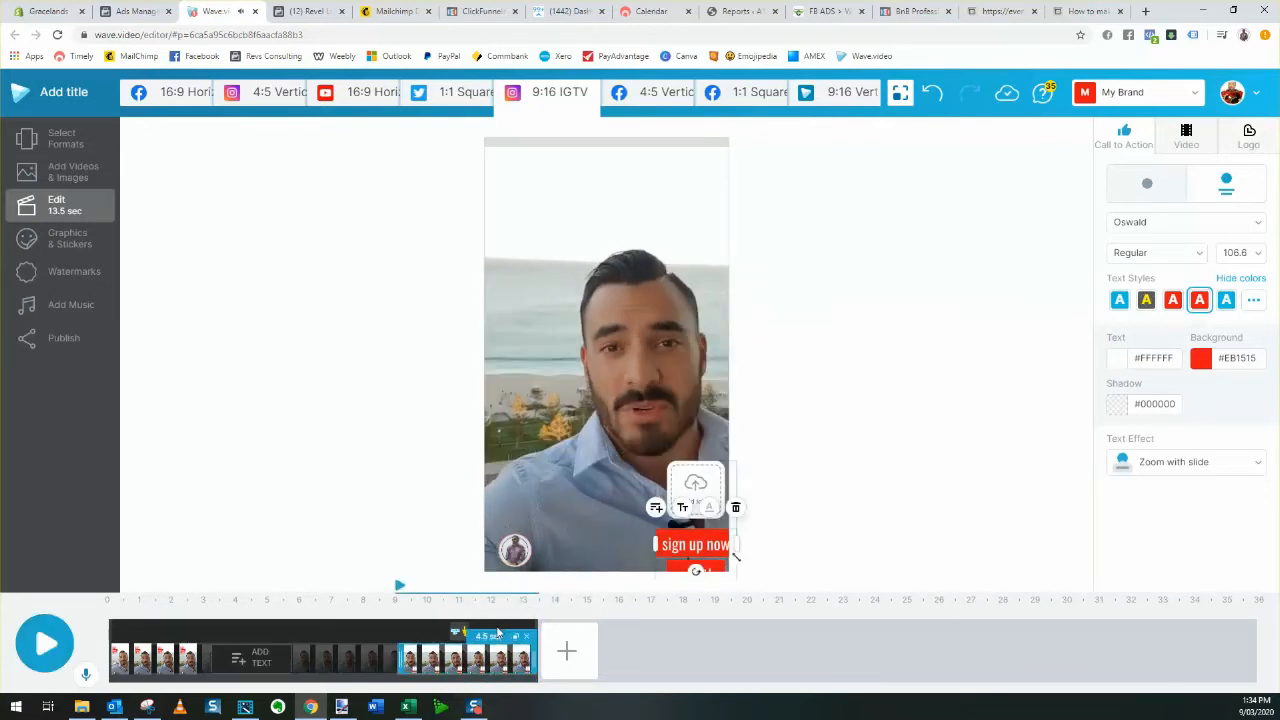
{"action": "left_click", "coordinate": [527, 636]}
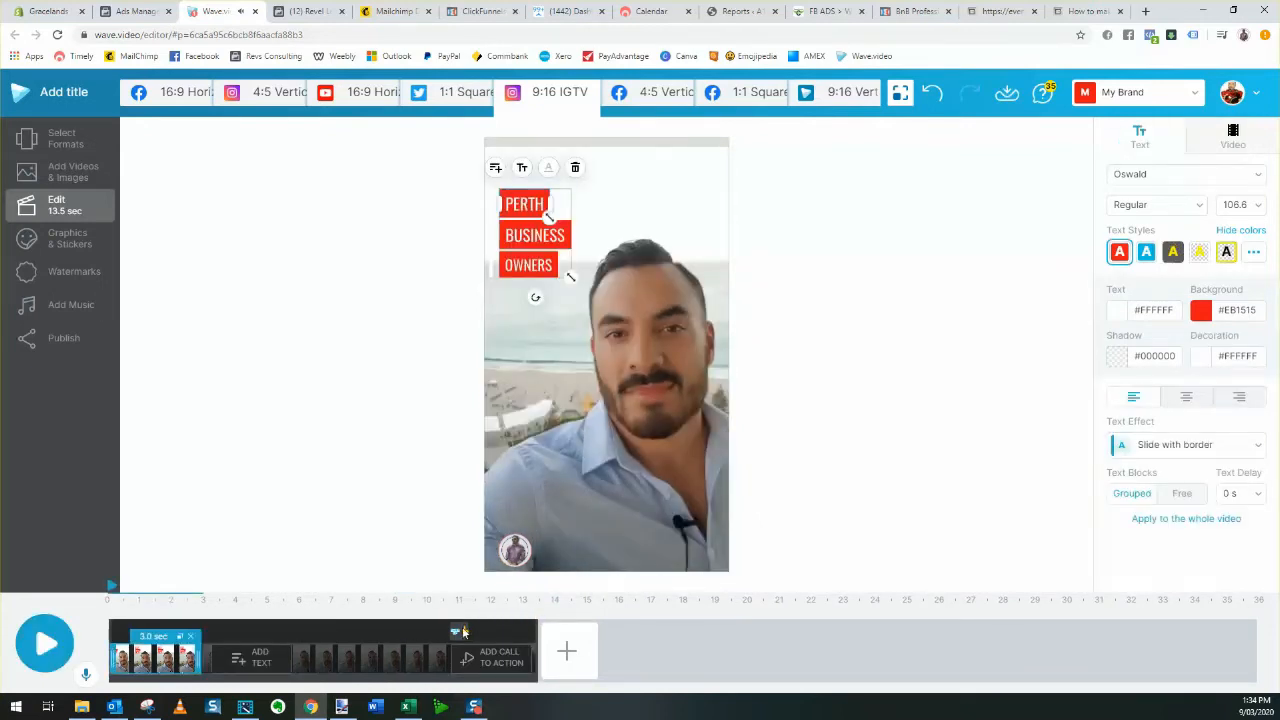
Move the SWIPE UP sticker slightly lower onto the man's chest and open the project's publishing options
{"action": "left_click", "coordinate": [463, 631]}
{"action": "left_click", "coordinate": [606, 491]}
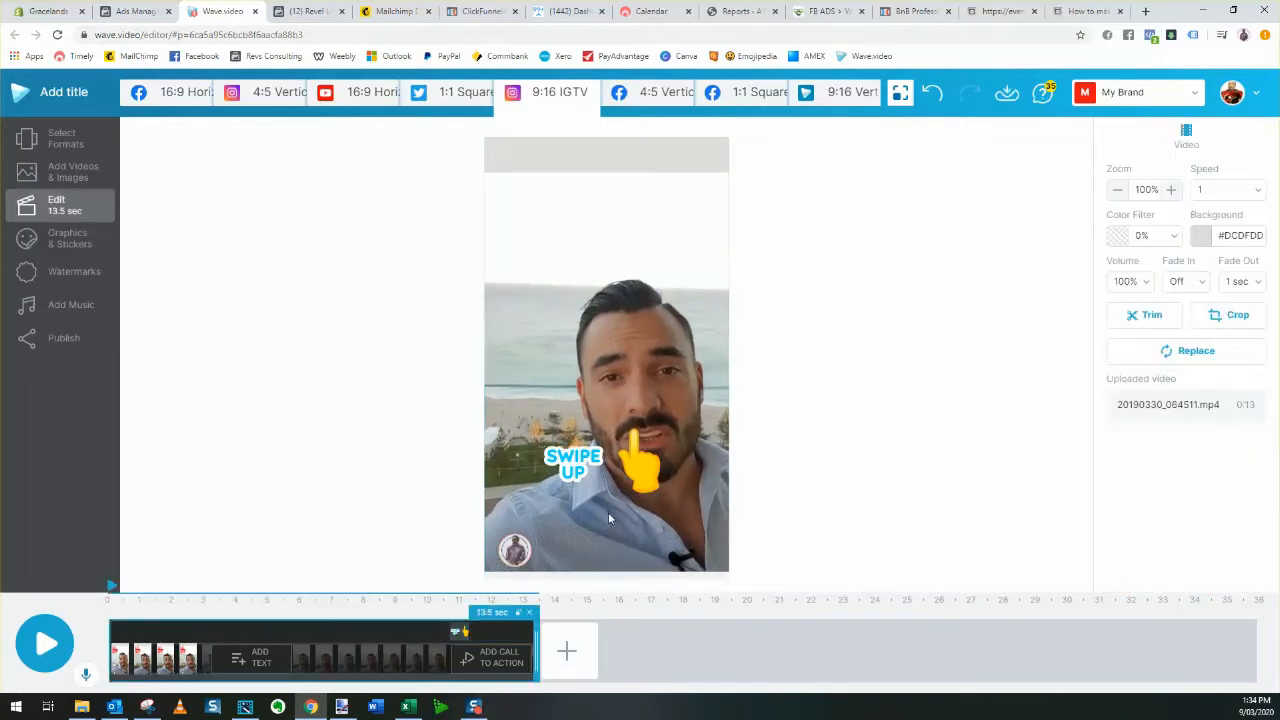
{"action": "left_click", "coordinate": [639, 490]}
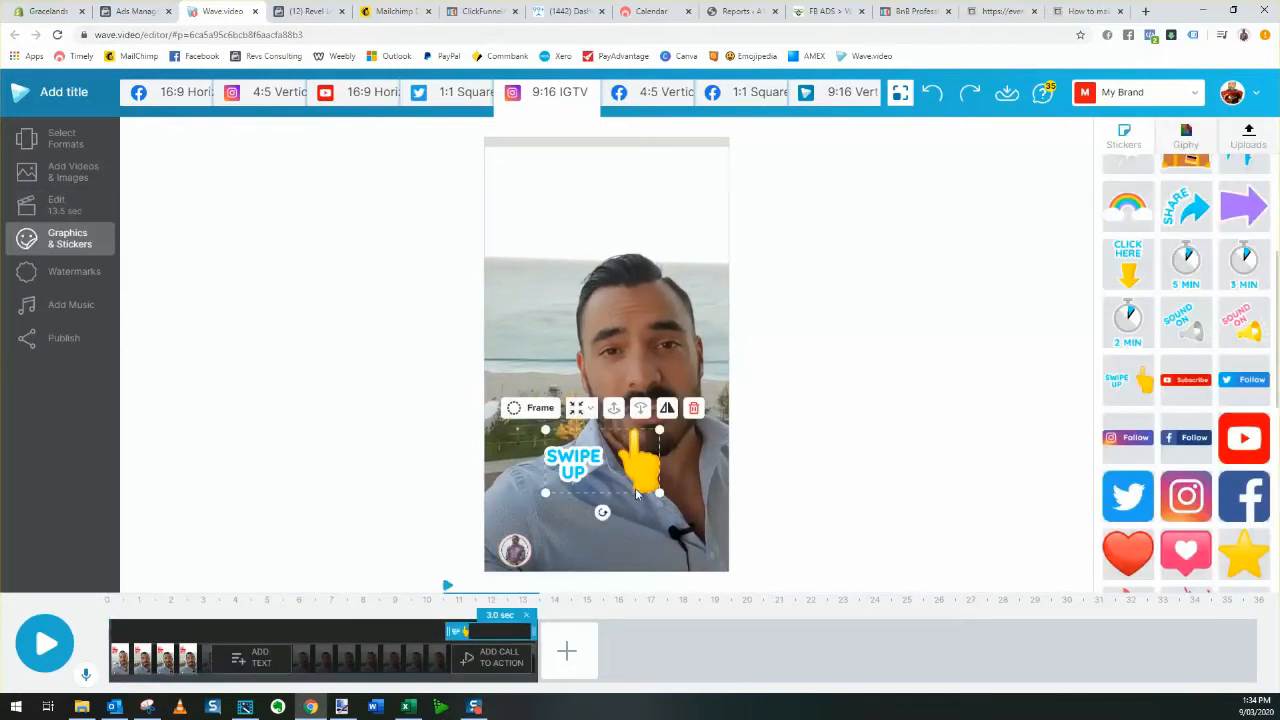
{"action": "left_click_drag", "start_coordinate": [641, 496], "coordinate": [645, 520]}
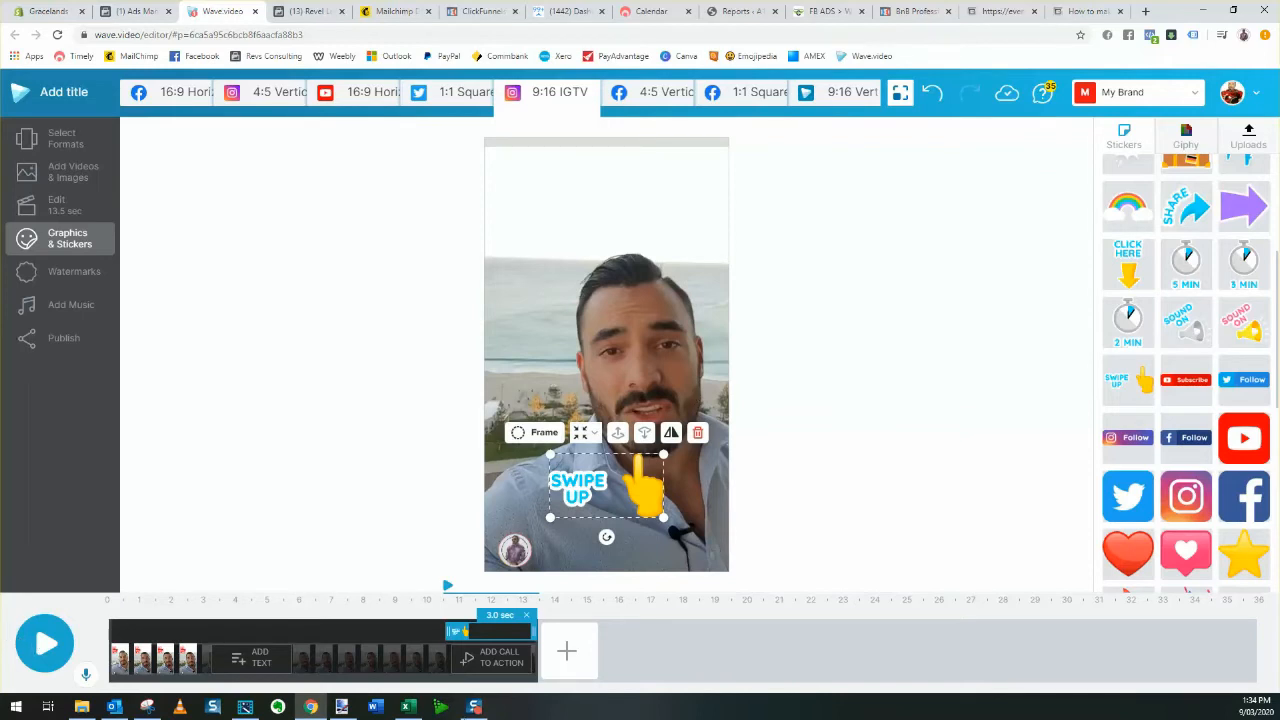
{"action": "left_click", "coordinate": [65, 338]}
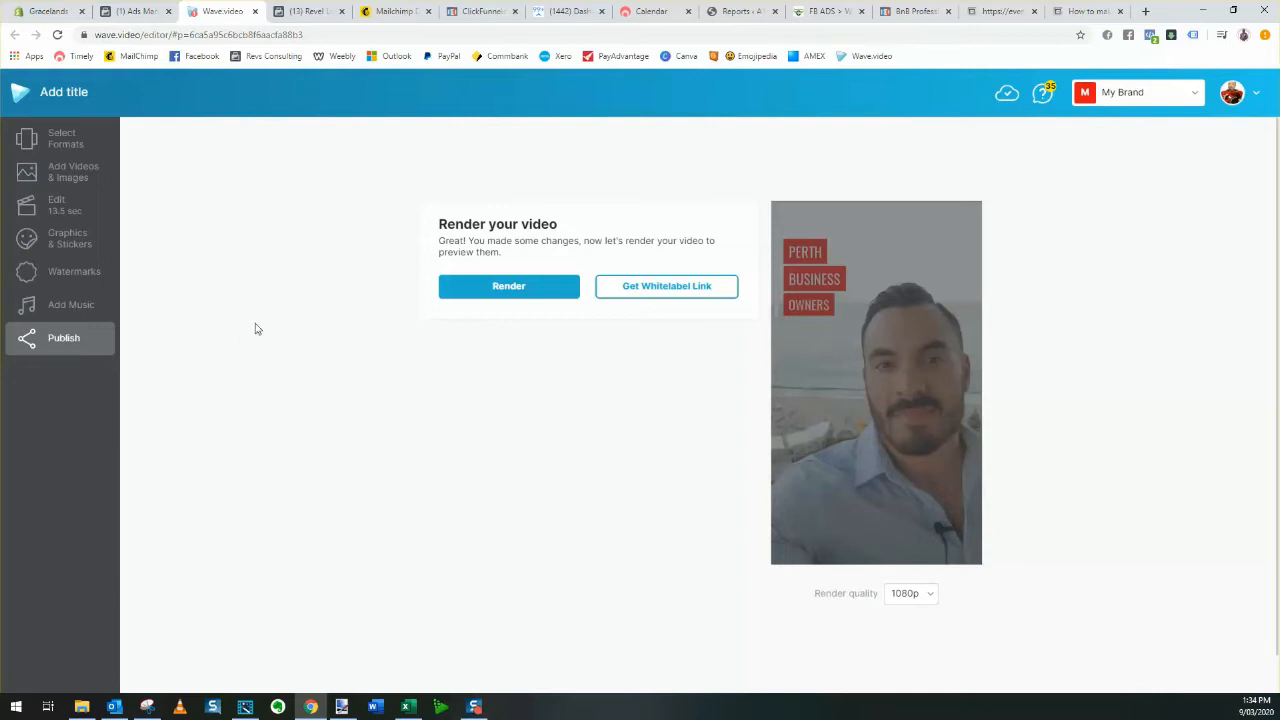
Switch to Facebook Ads Manager and open the ad sets of the TOF - WA only – New VID campaign
{"action": "left_click", "coordinate": [139, 19]}
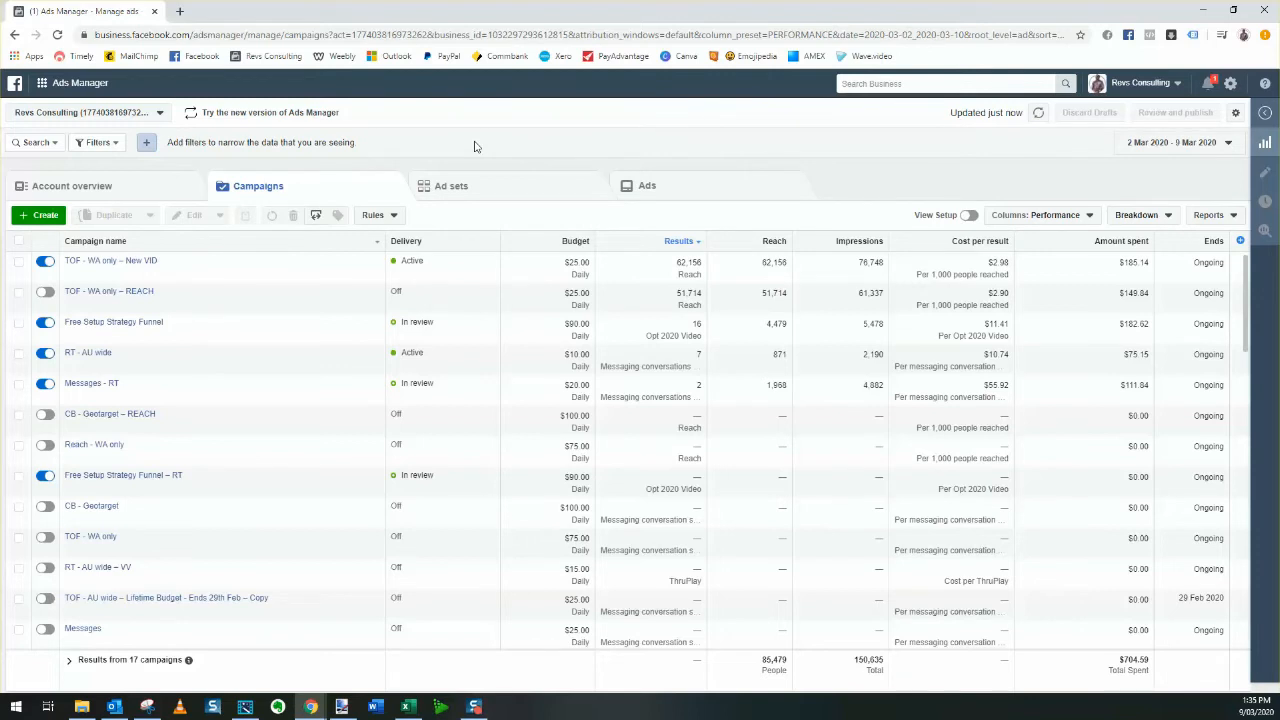
{"action": "left_click", "coordinate": [133, 263]}
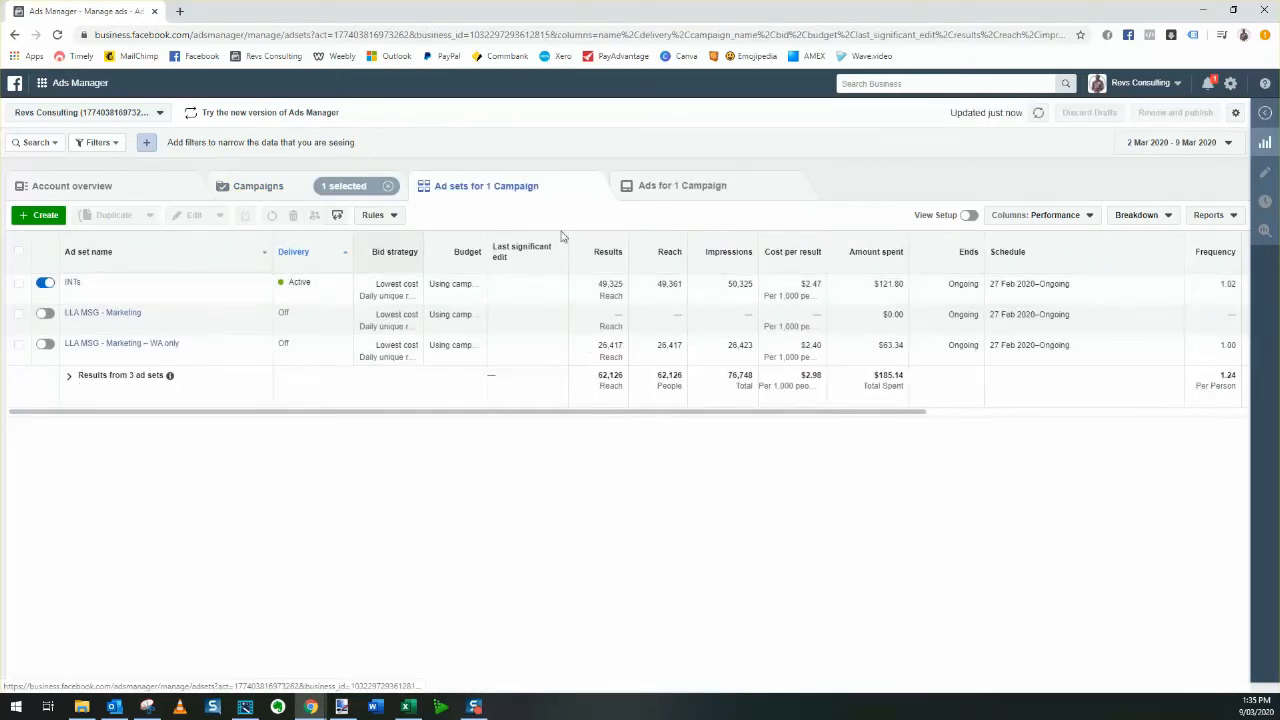
Open the INTs ad set's settings, check which placement option it uses, and close the editing pane
{"action": "left_click", "coordinate": [133, 295]}
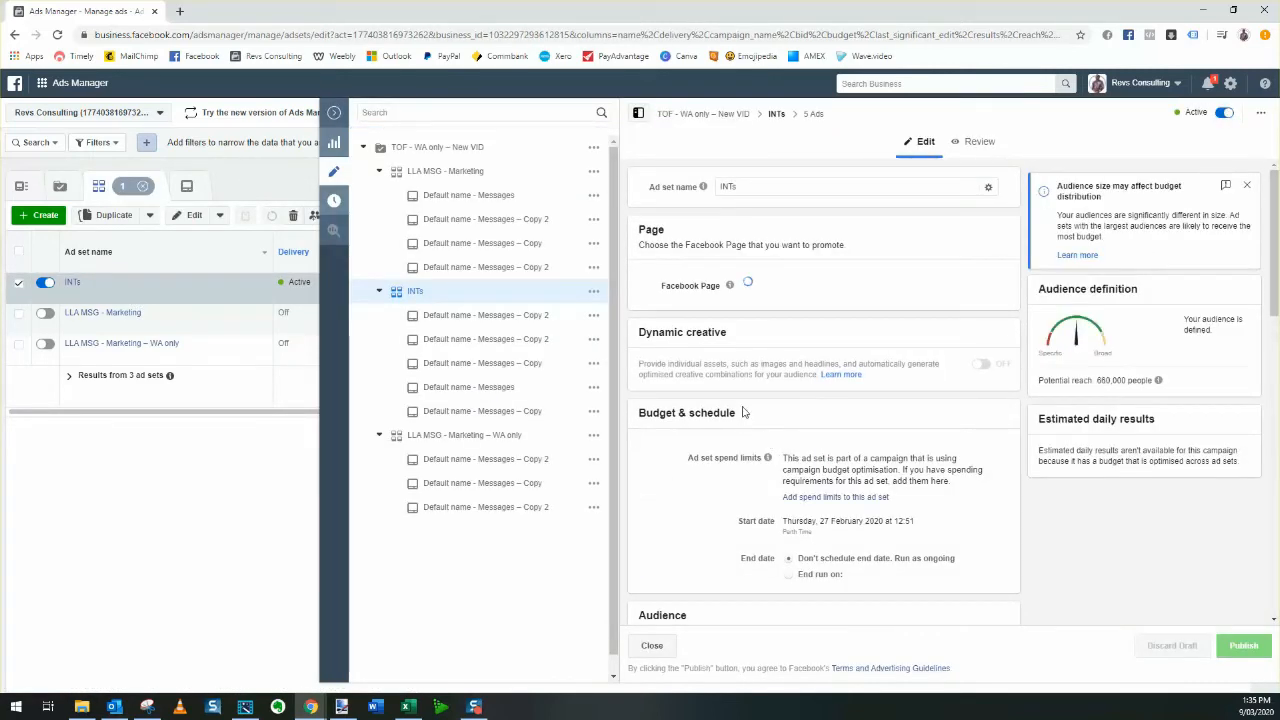
{"action": "scroll", "coordinate": [768, 445], "scroll_direction": "down", "scroll_amount": 6}
{"action": "scroll", "coordinate": [721, 395], "scroll_direction": "down", "scroll_amount": 8}
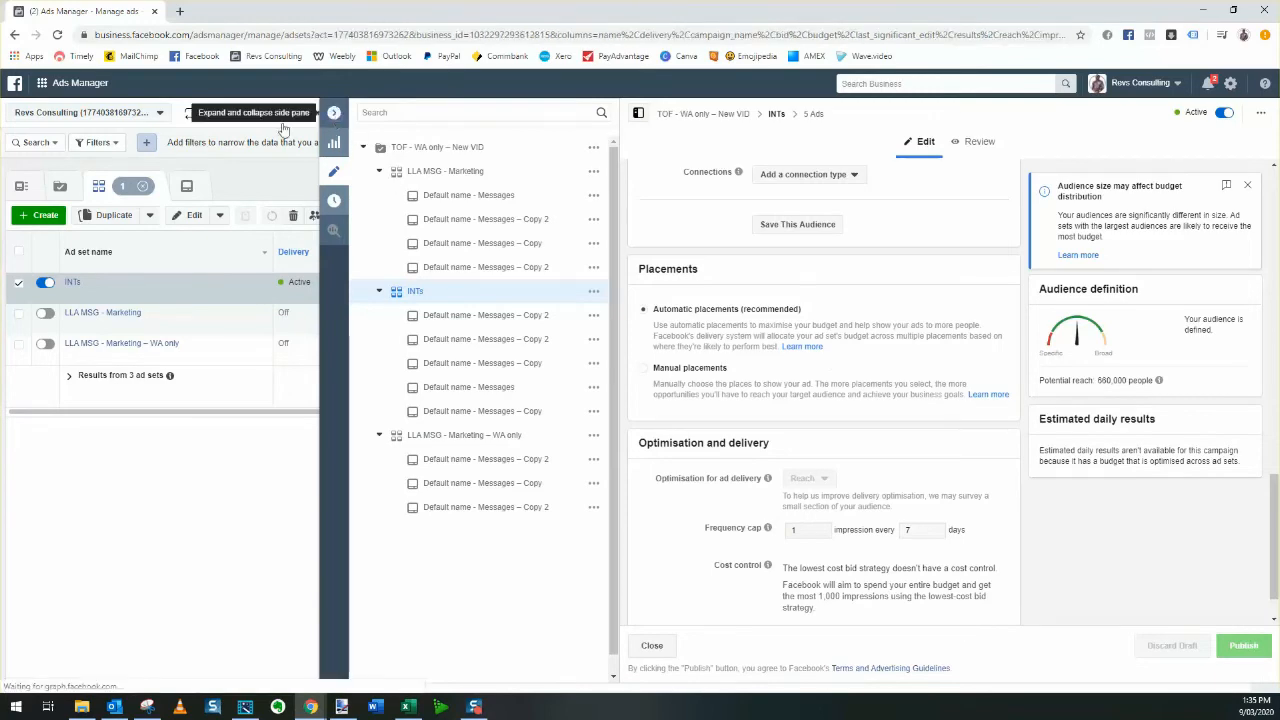
{"action": "left_click", "coordinate": [334, 112]}
Open the INTs ad set's ads, examine the shared editing options for all five at once, and close the editor with the ads deselected
{"action": "left_click", "coordinate": [72, 284]}
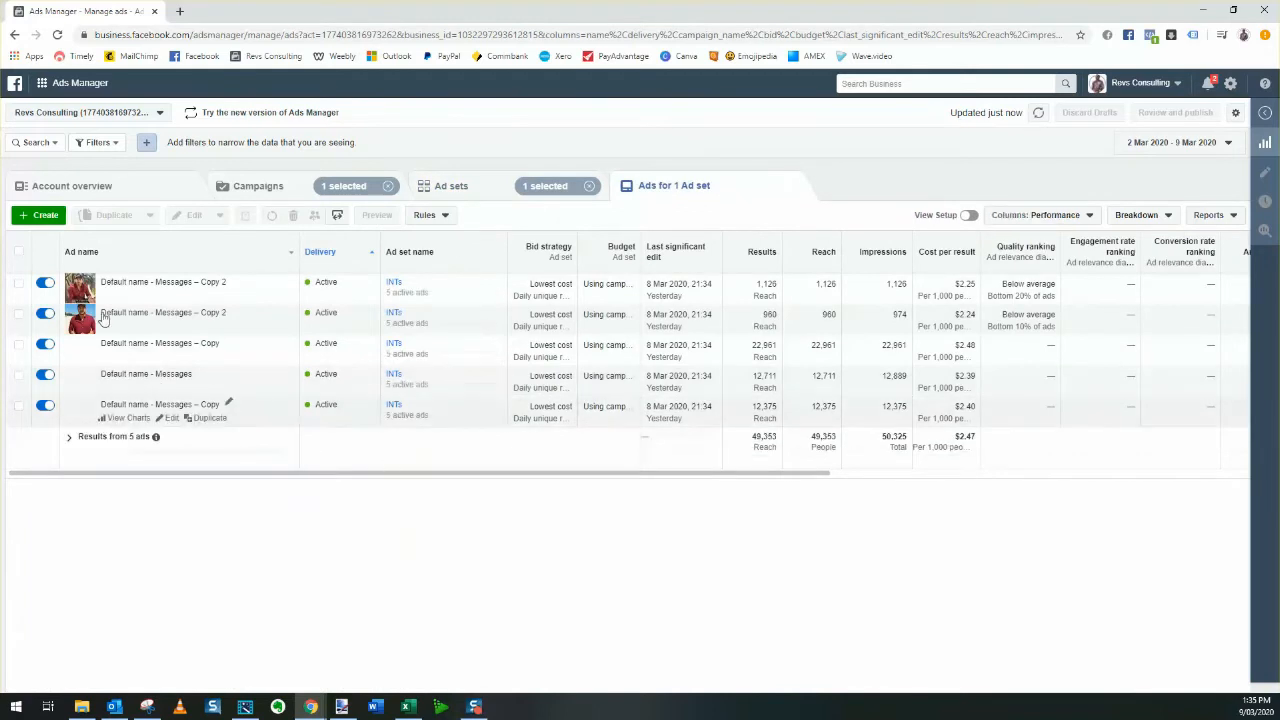
{"action": "left_click", "coordinate": [18, 252]}
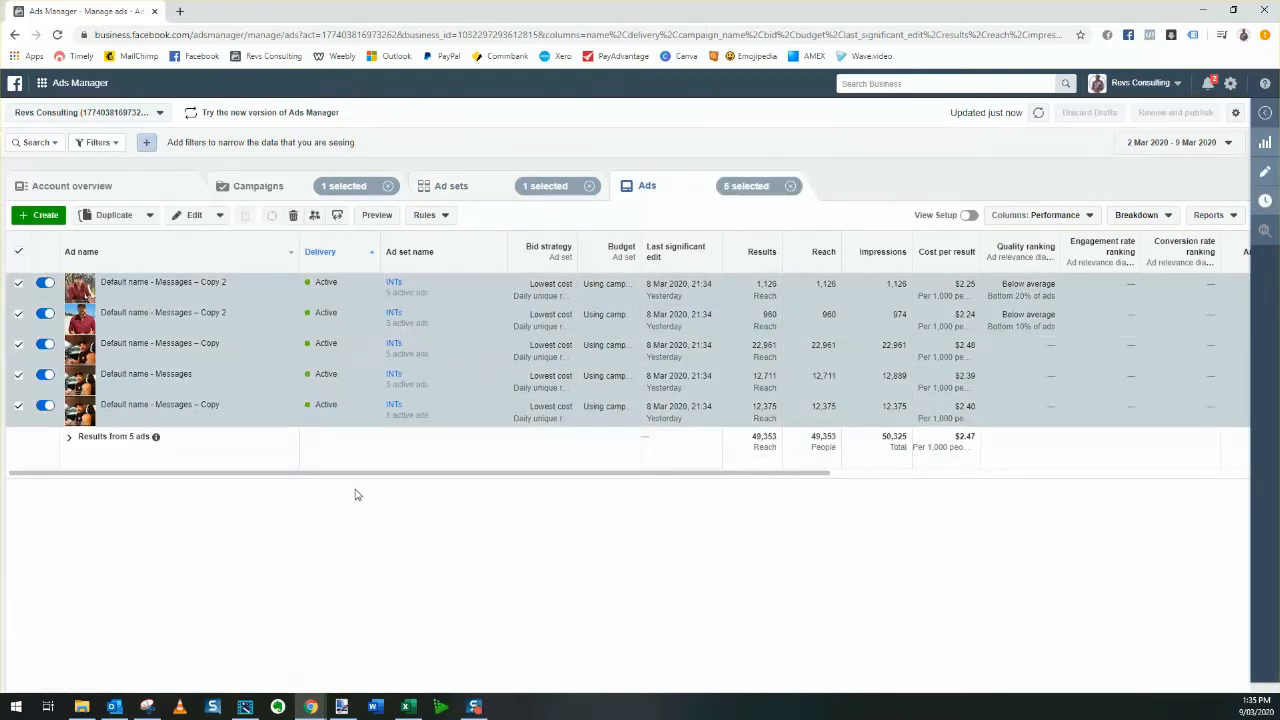
{"action": "left_click", "coordinate": [190, 214]}
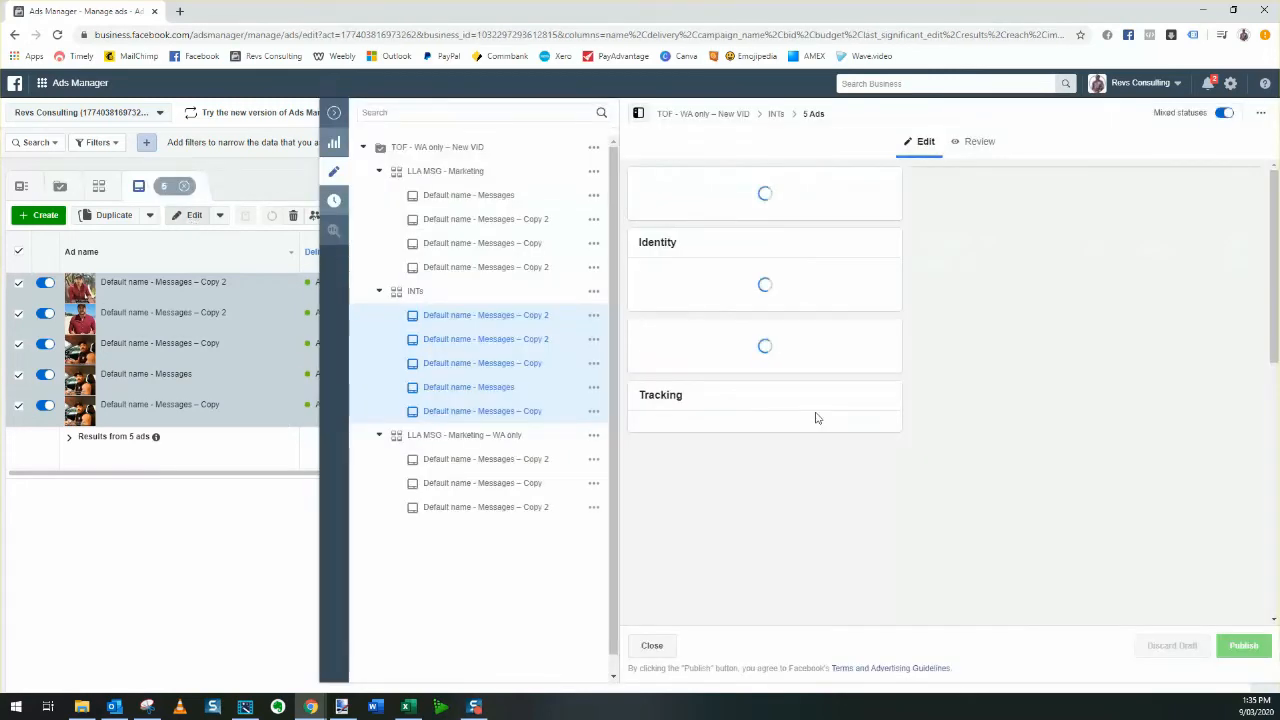
{"action": "scroll", "coordinate": [815, 410], "scroll_direction": "down", "scroll_amount": 2}
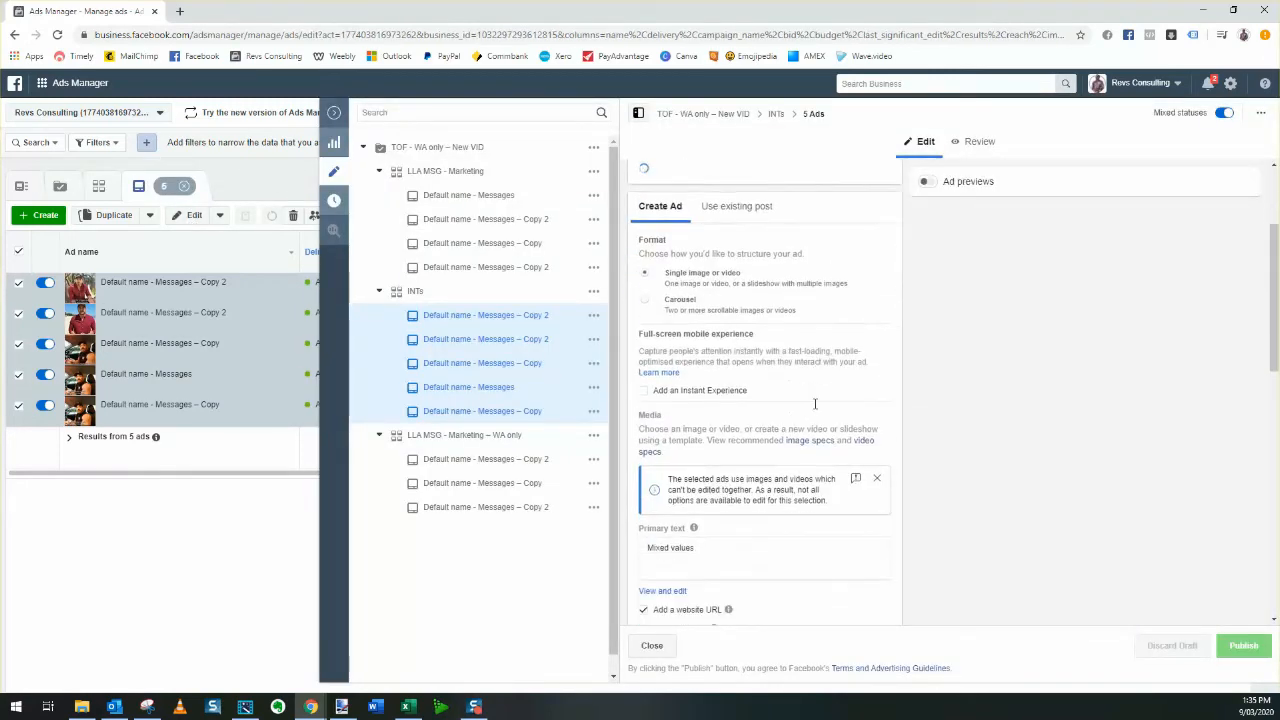
{"action": "scroll", "coordinate": [815, 405], "scroll_direction": "down", "scroll_amount": 3}
{"action": "scroll", "coordinate": [815, 400], "scroll_direction": "down", "scroll_amount": 3}
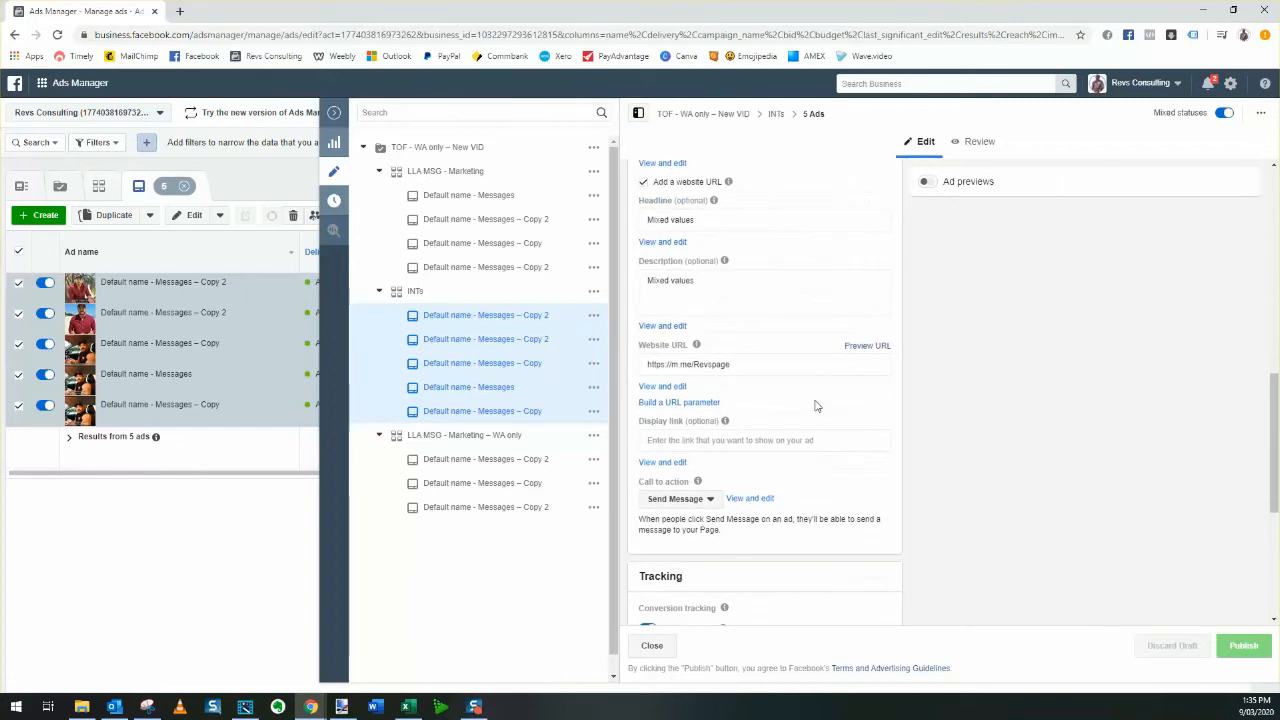
{"action": "scroll", "coordinate": [814, 403], "scroll_direction": "up", "scroll_amount": 4}
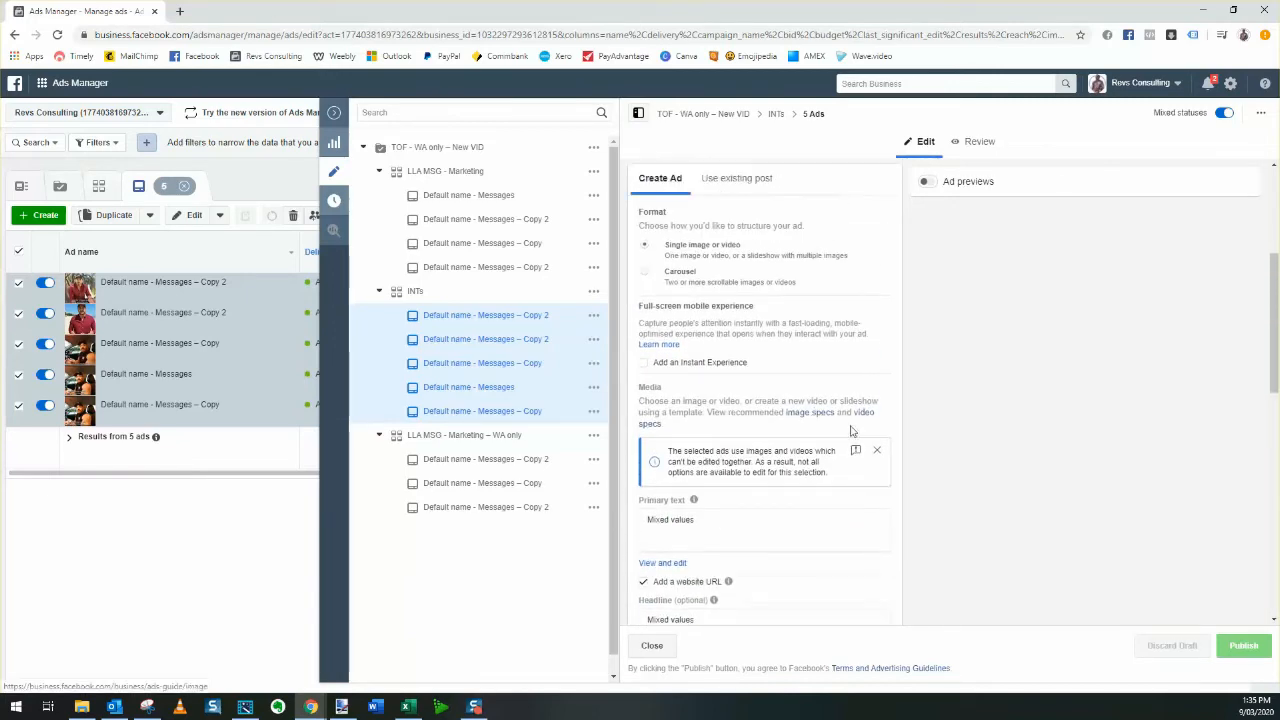
{"action": "left_click", "coordinate": [334, 112]}
{"action": "left_click", "coordinate": [17, 252]}
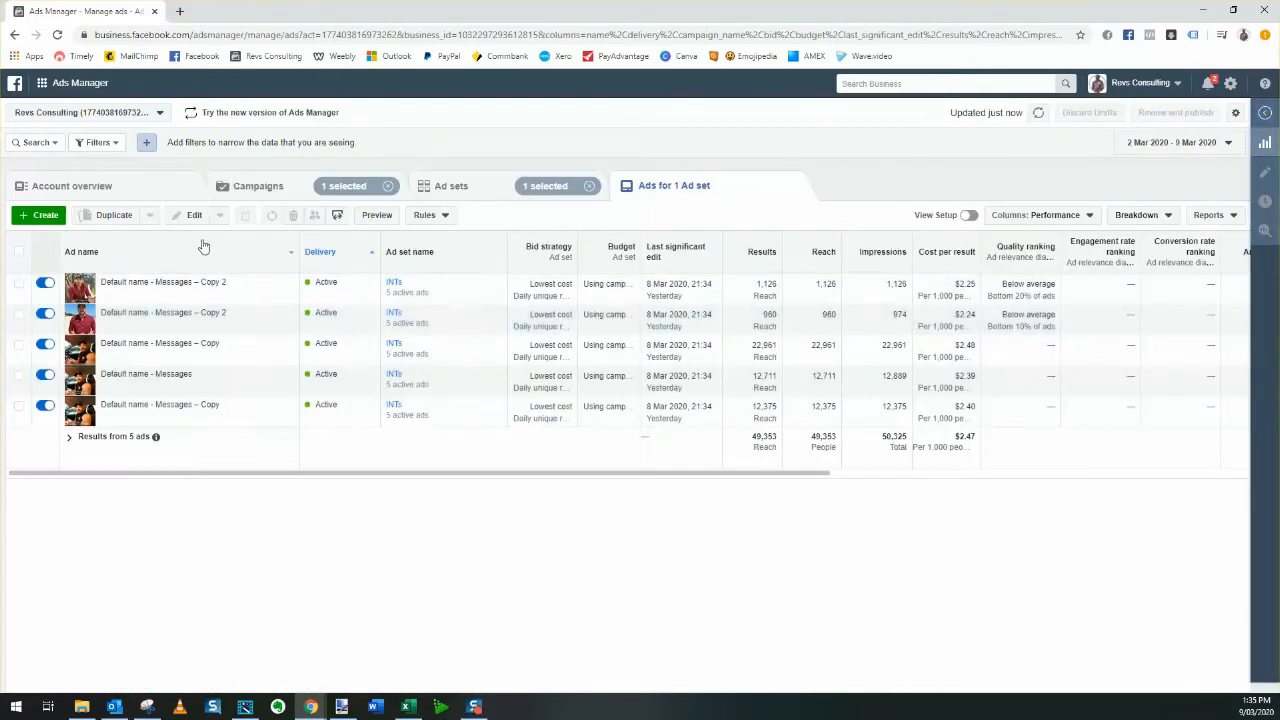
Edit the first Default name - Messages – Copy 2 ad and open its Instagram Stories placement customisation
{"action": "left_click", "coordinate": [172, 296]}
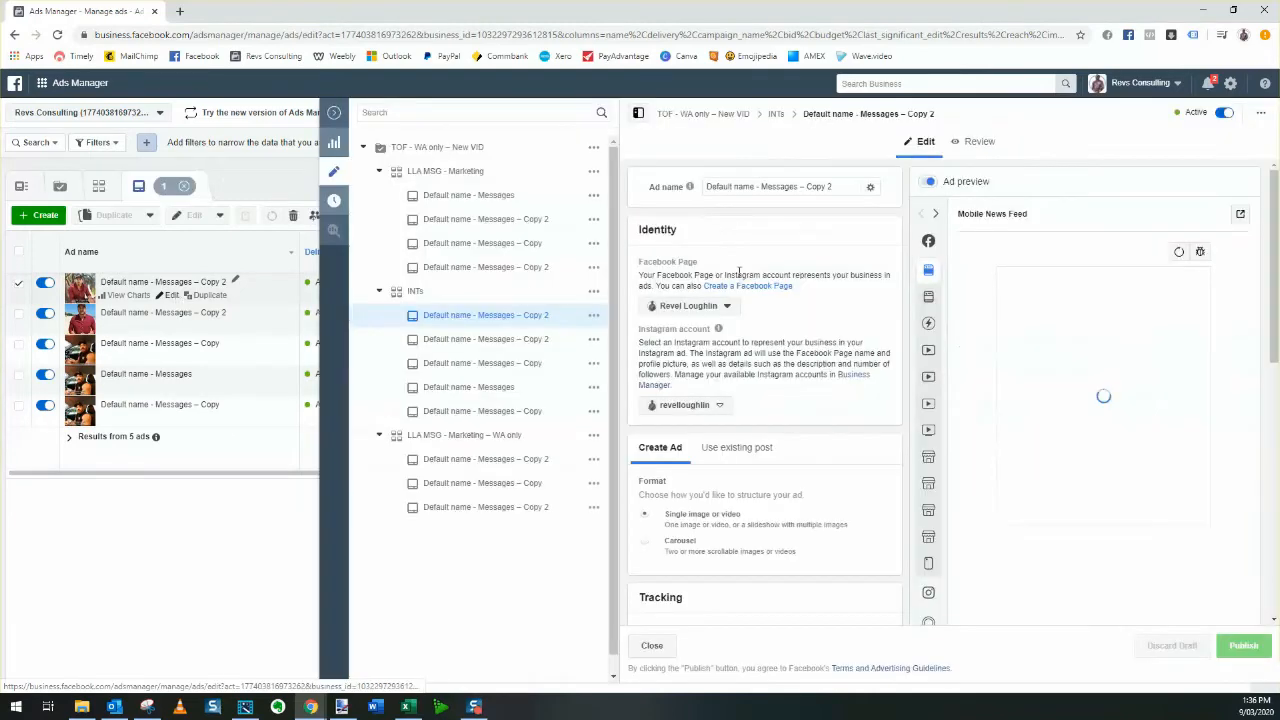
{"action": "scroll", "coordinate": [818, 358], "scroll_direction": "down", "scroll_amount": 4}
{"action": "scroll", "coordinate": [818, 358], "scroll_direction": "down", "scroll_amount": 3}
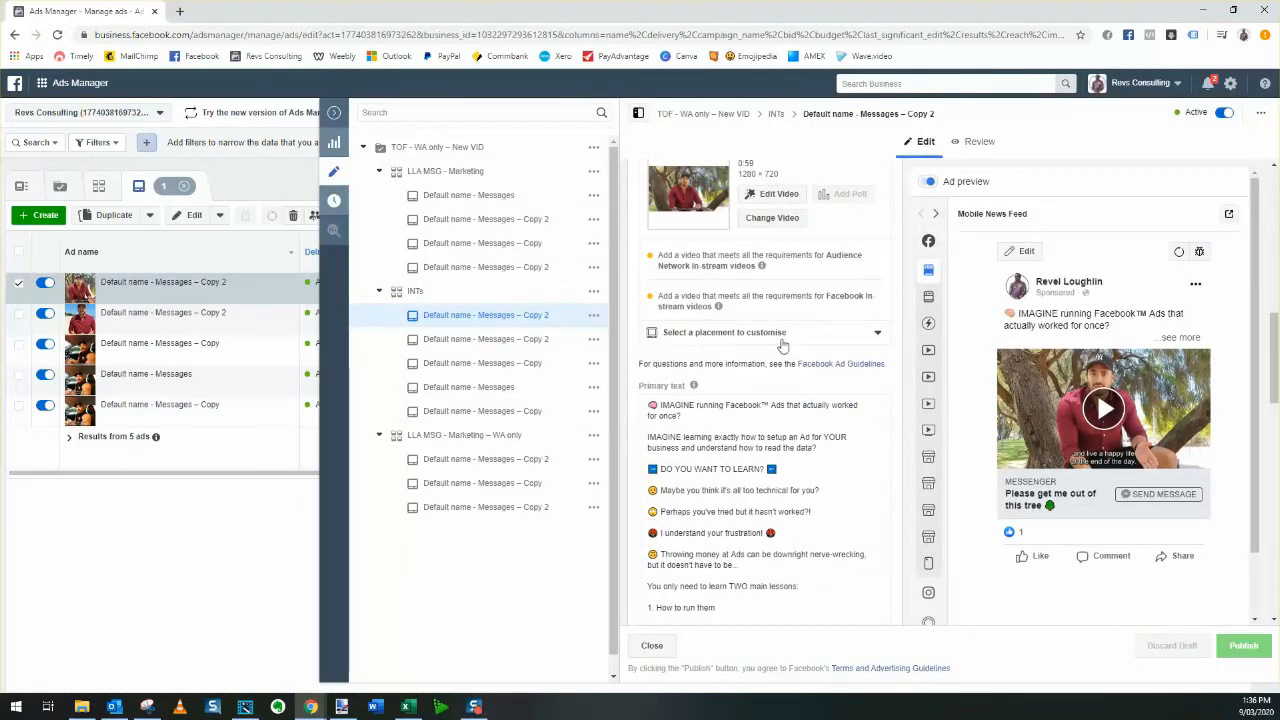
{"action": "left_click", "coordinate": [759, 335]}
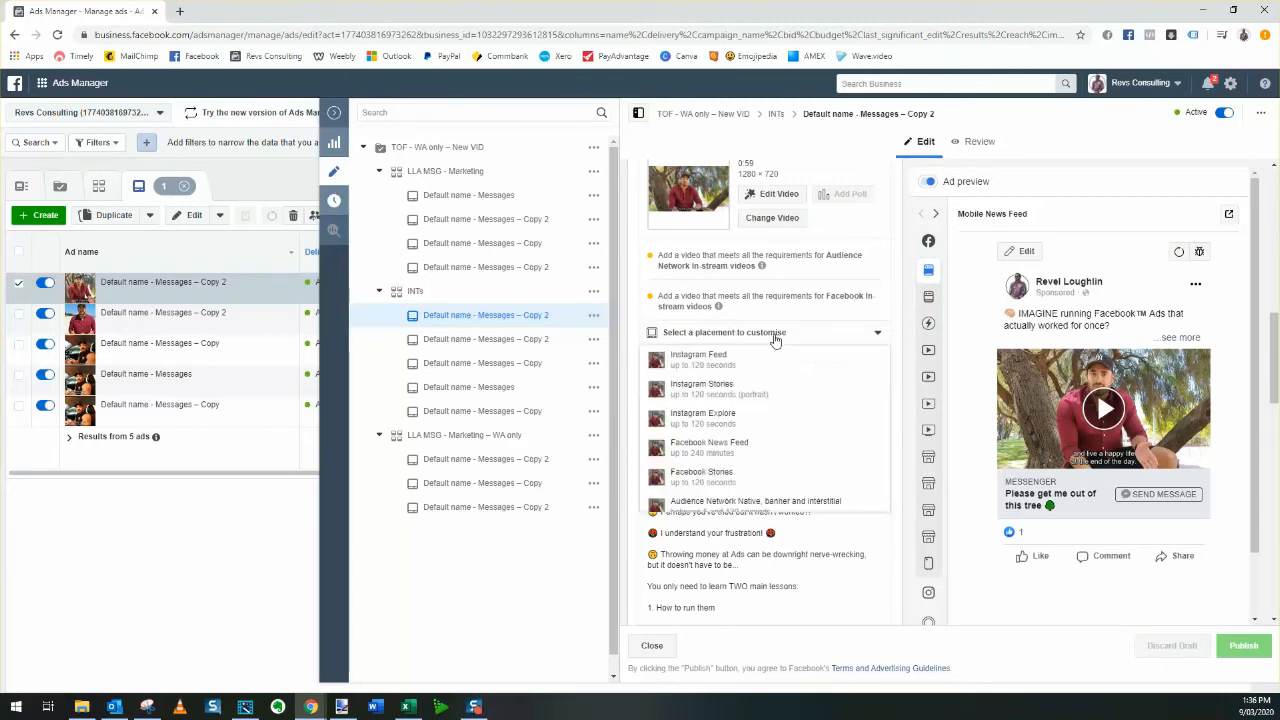
{"action": "left_click", "coordinate": [748, 397]}
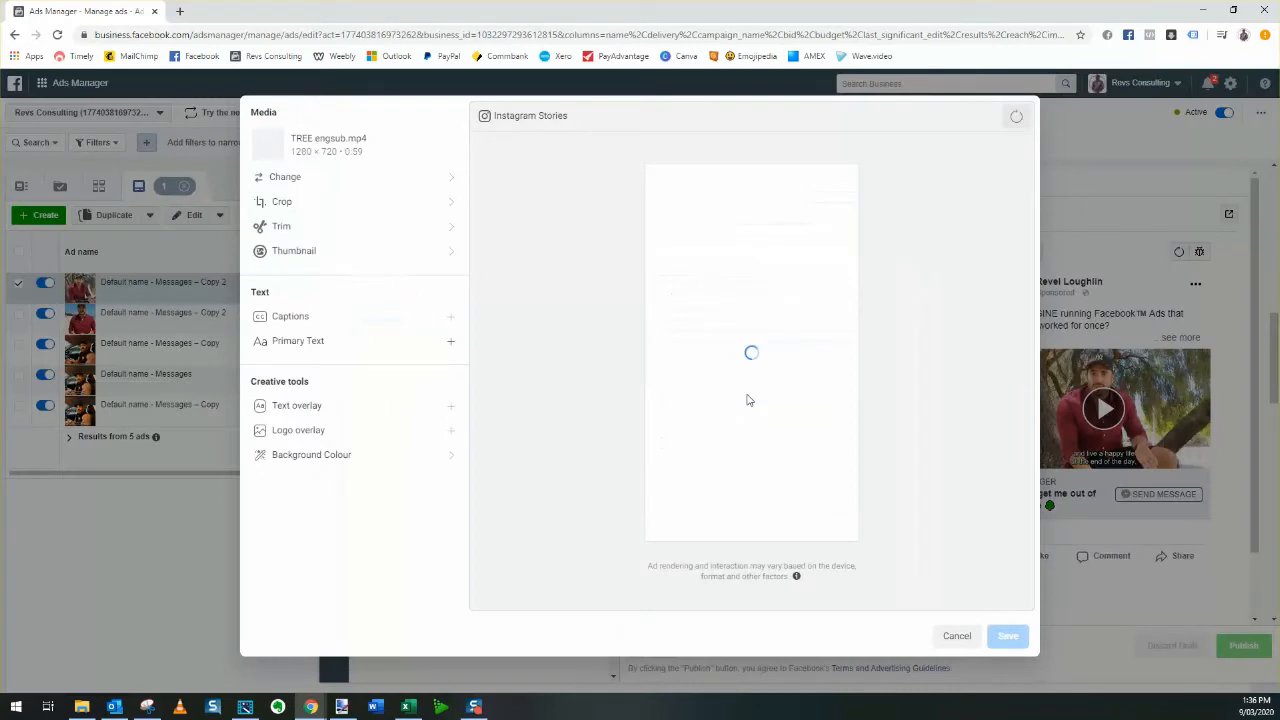
Try swapping the Instagram Stories video for RT - IG STORY.mp4, cancel the change, close the ad editor and deselect the ad
{"action": "left_click", "coordinate": [285, 178]}
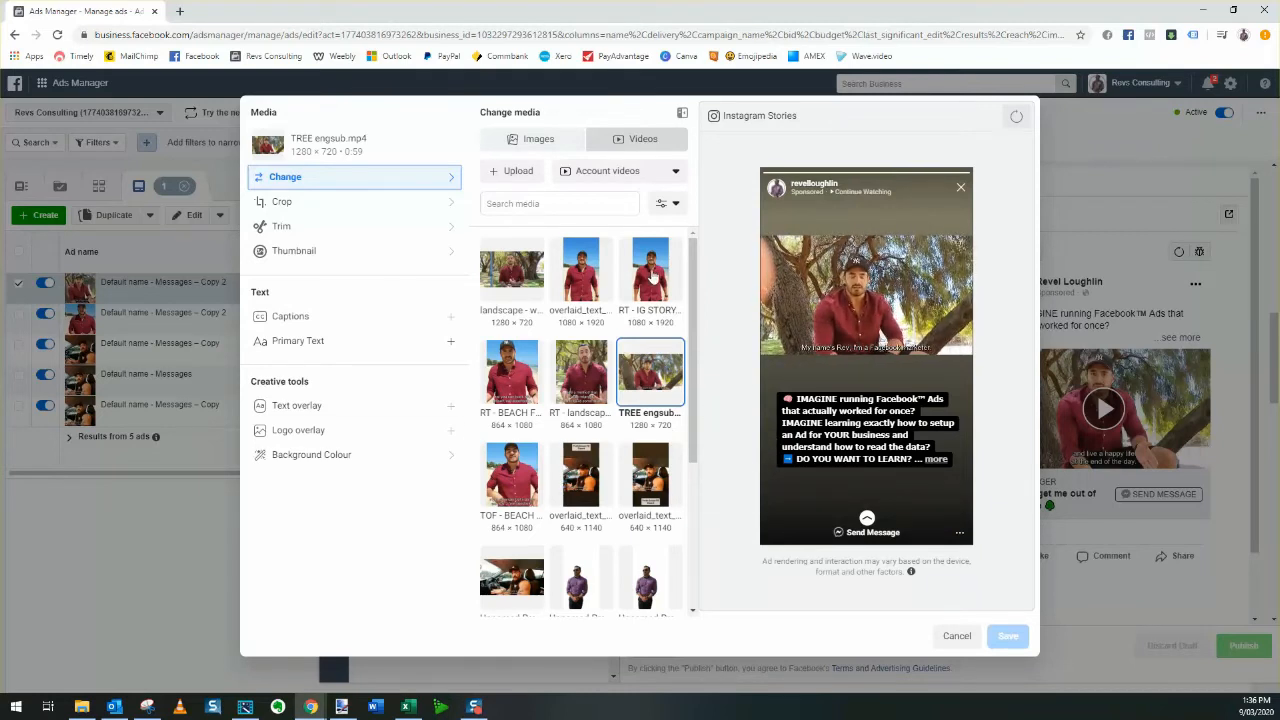
{"action": "left_click", "coordinate": [652, 279]}
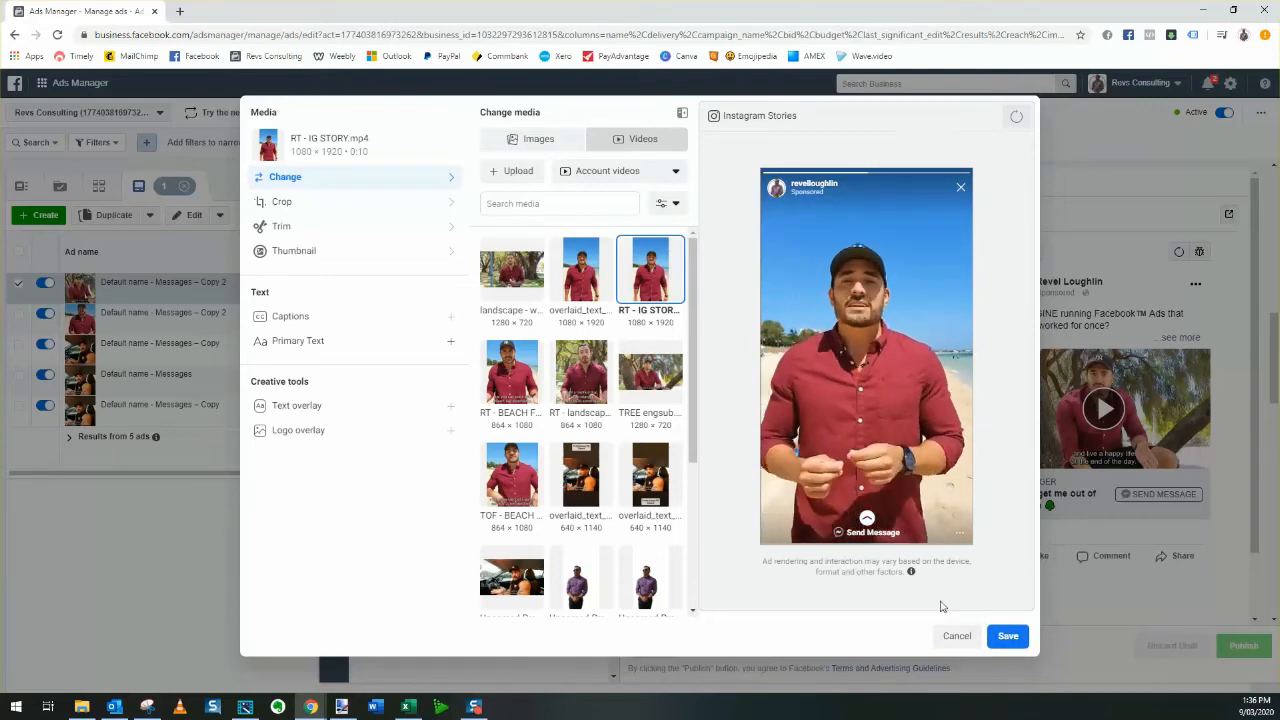
{"action": "left_click", "coordinate": [950, 640]}
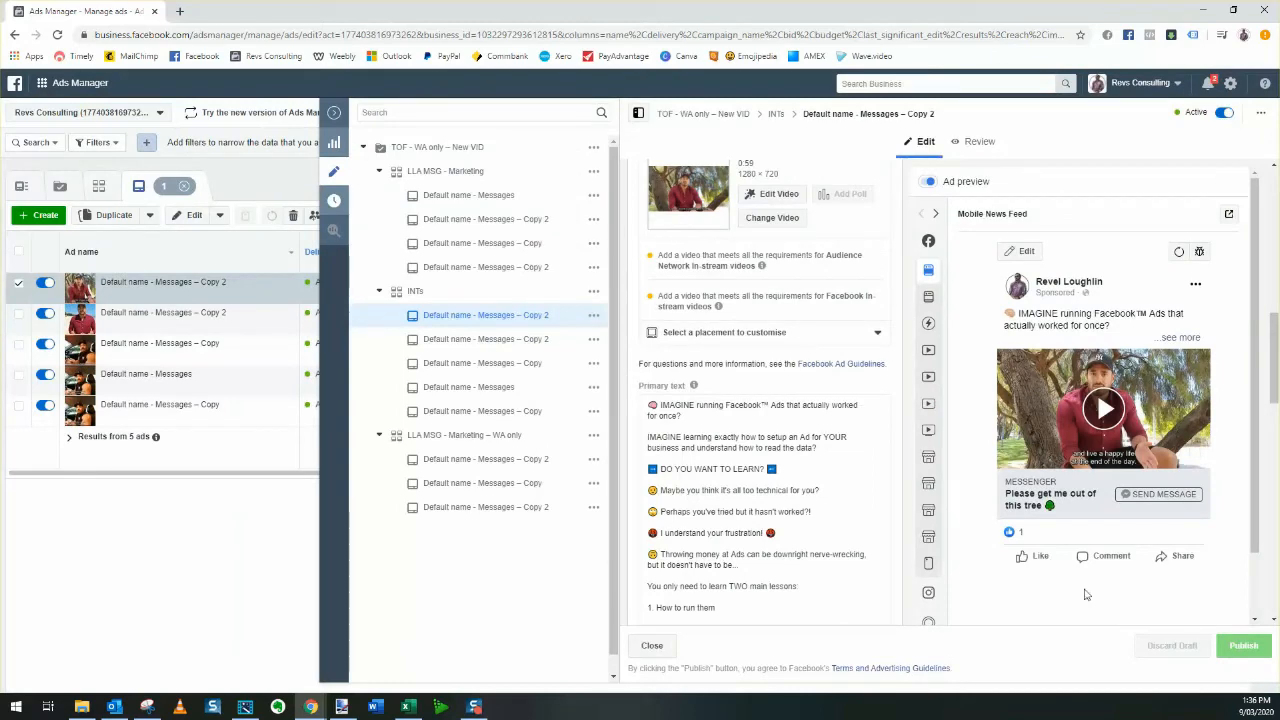
{"action": "left_click", "coordinate": [334, 112]}
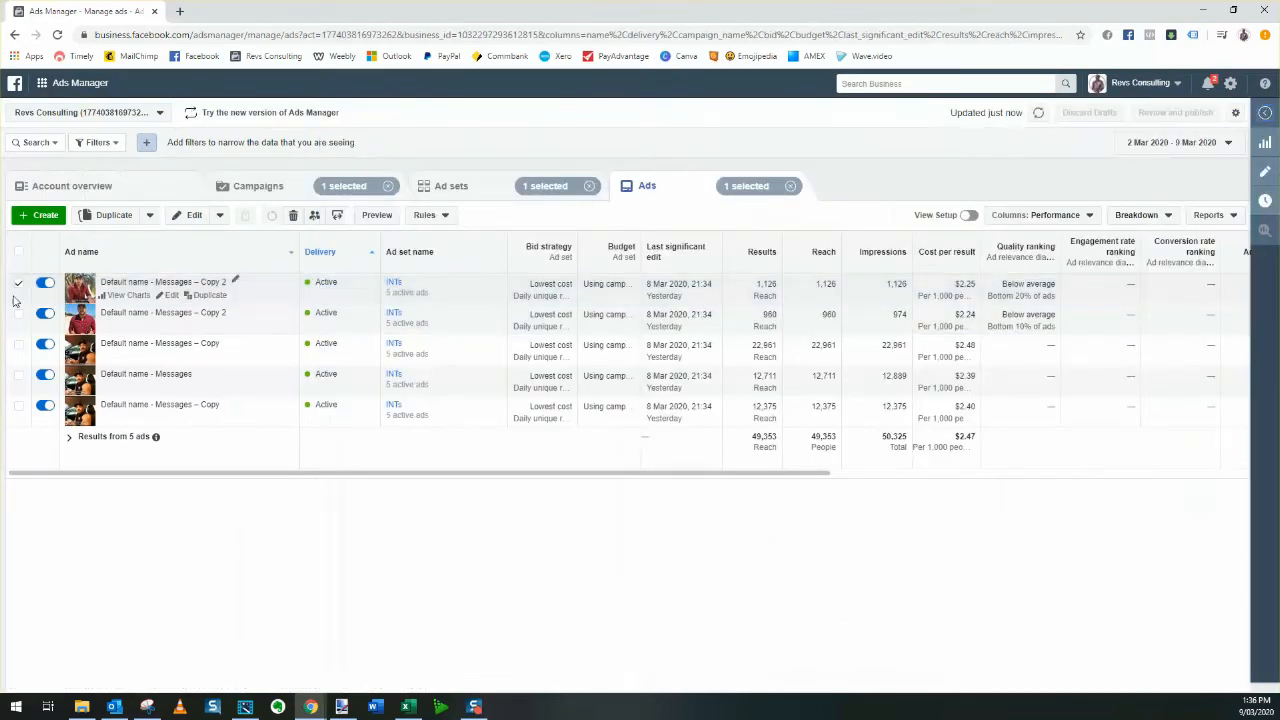
{"action": "left_click", "coordinate": [18, 287]}
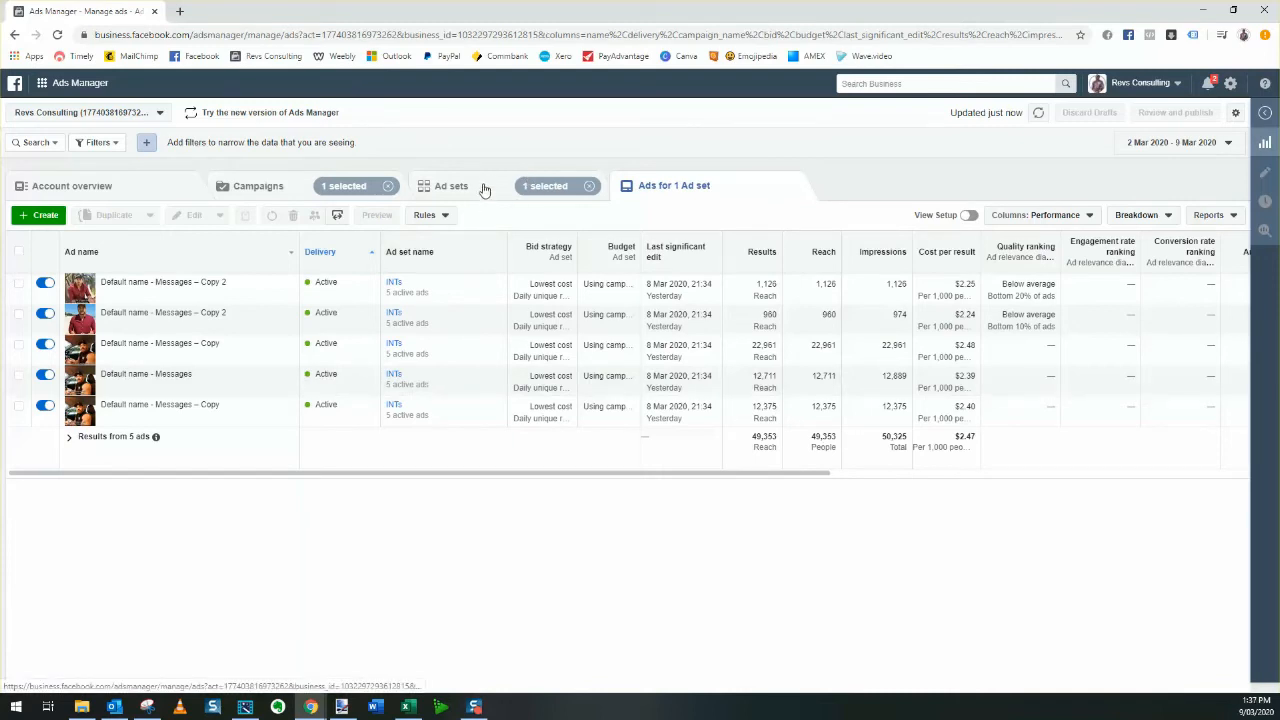
Return to the campaigns list, deselect TOF - WA only – New VID, and apply the Performance (Default) column preset
{"action": "left_click", "coordinate": [255, 193]}
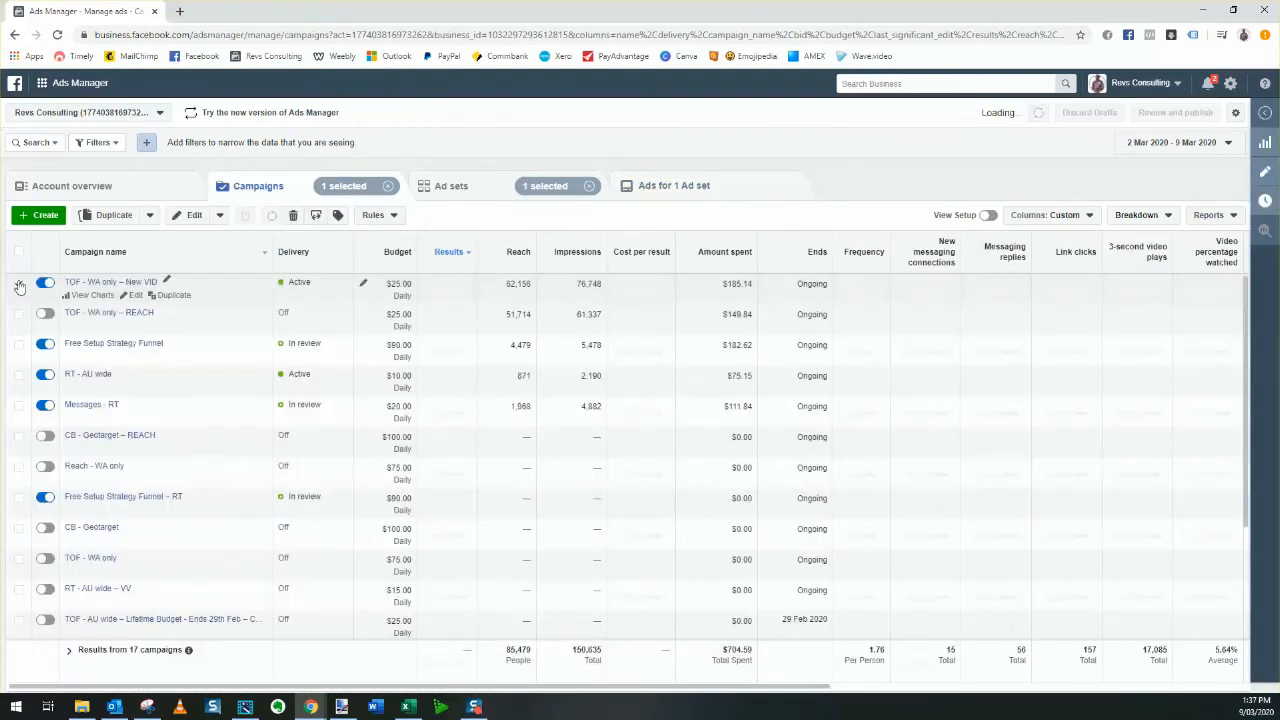
{"action": "left_click", "coordinate": [19, 287]}
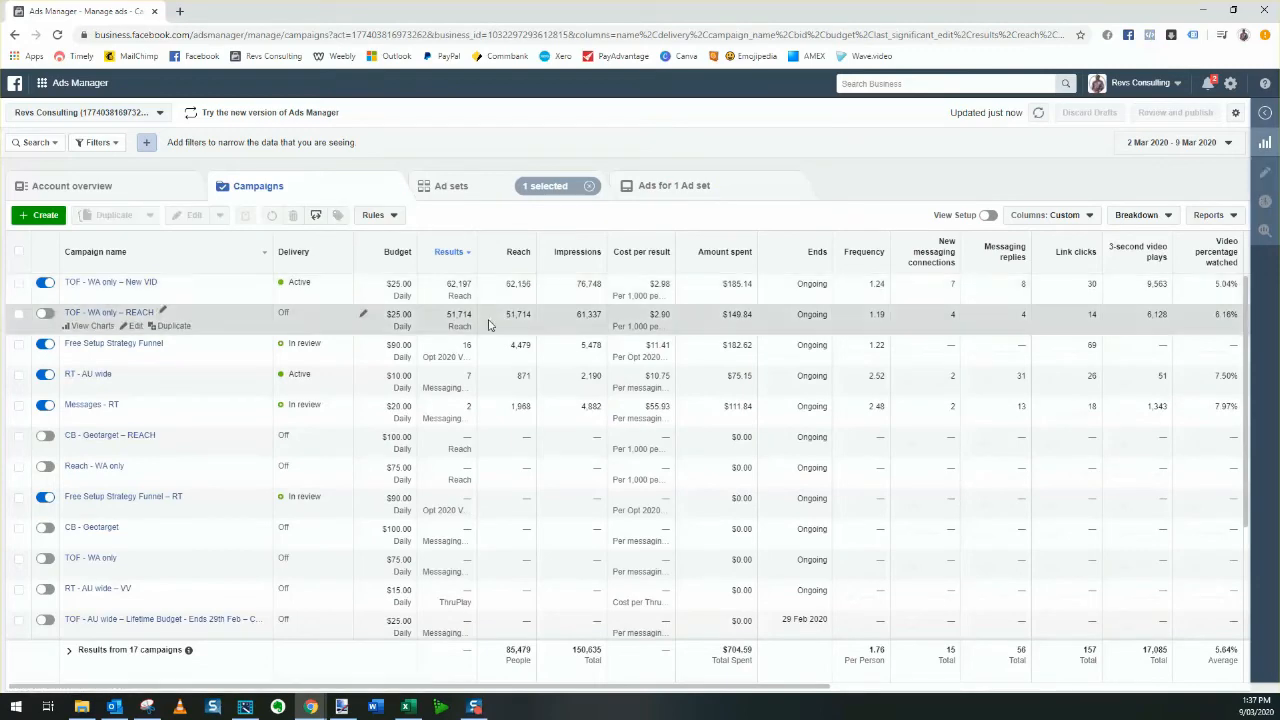
{"action": "left_click", "coordinate": [1075, 218]}
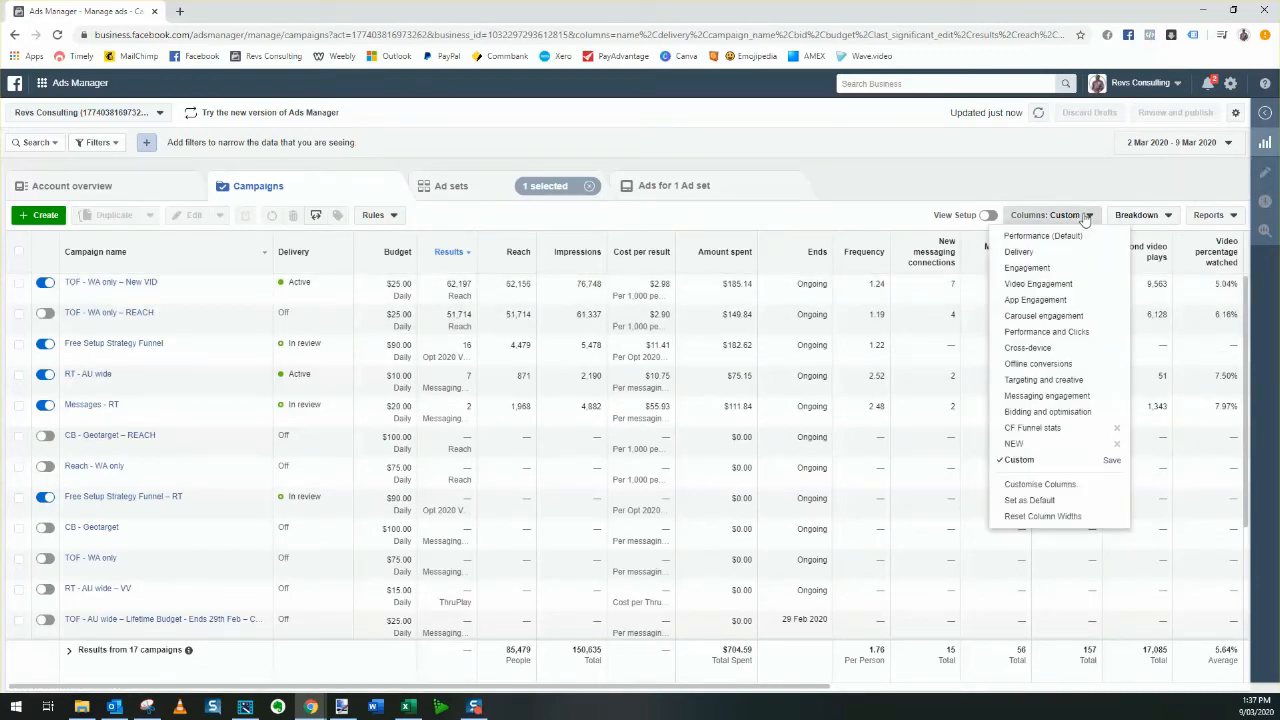
{"action": "left_click", "coordinate": [1080, 238]}
Break the campaign results down by placement and examine the Instagram Stories cost per result for TOF - WA only – New VID
{"action": "left_click", "coordinate": [1140, 215]}
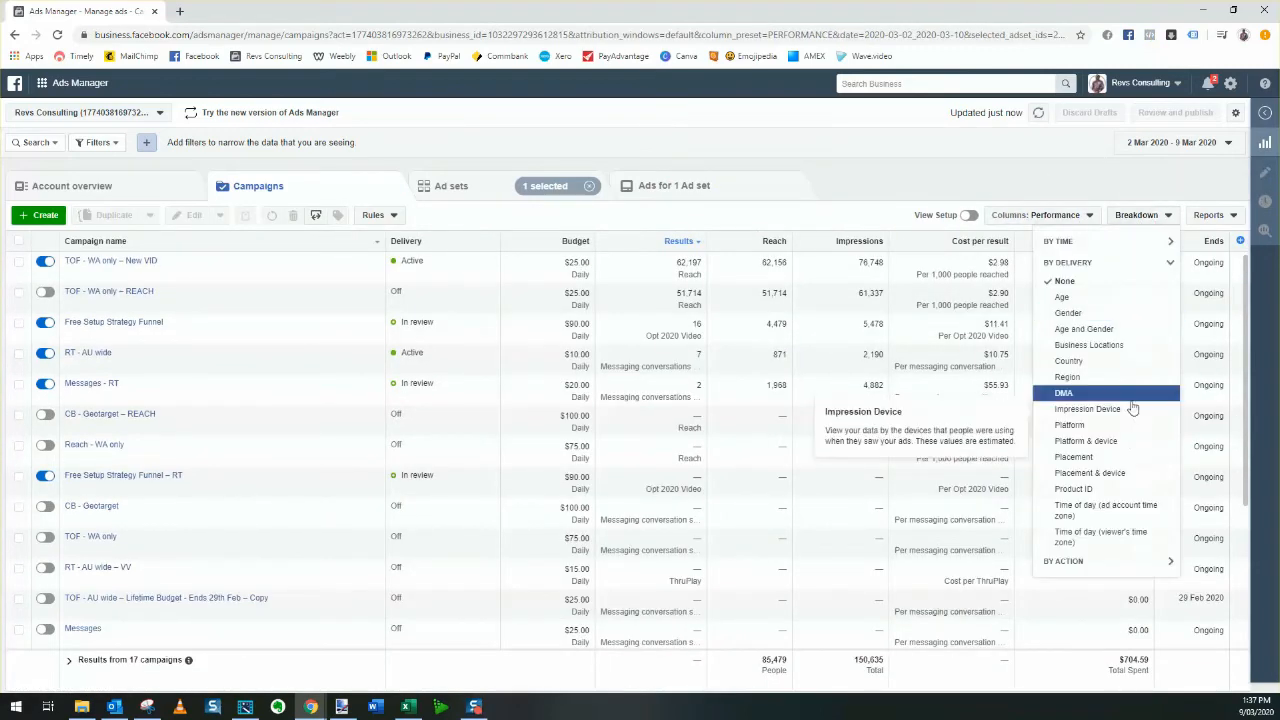
{"action": "left_click", "coordinate": [1103, 460]}
{"action": "left_click", "coordinate": [1031, 183]}
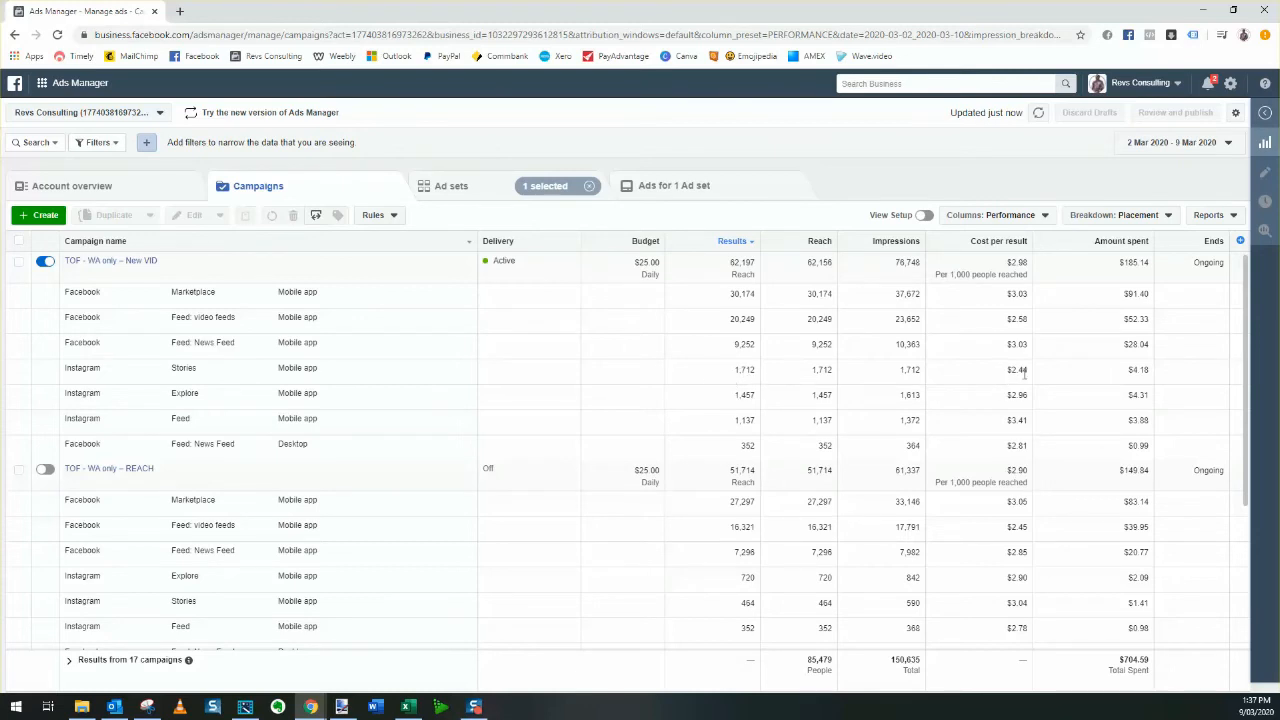
{"action": "left_click_drag", "start_coordinate": [1008, 374], "coordinate": [1027, 370]}
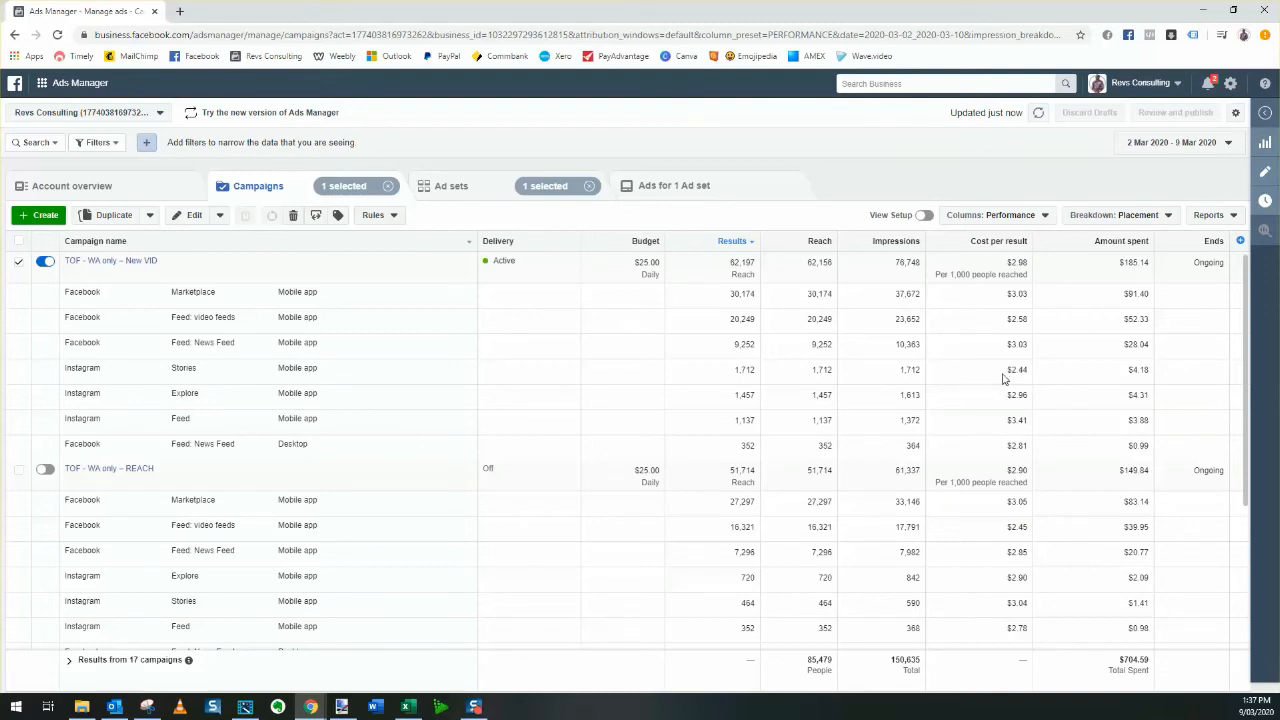
Remove the placement breakdown from the campaigns list and deselect the TOF - WA only – New VID campaign
{"action": "left_click", "coordinate": [1150, 218]}
{"action": "left_click", "coordinate": [1115, 236]}
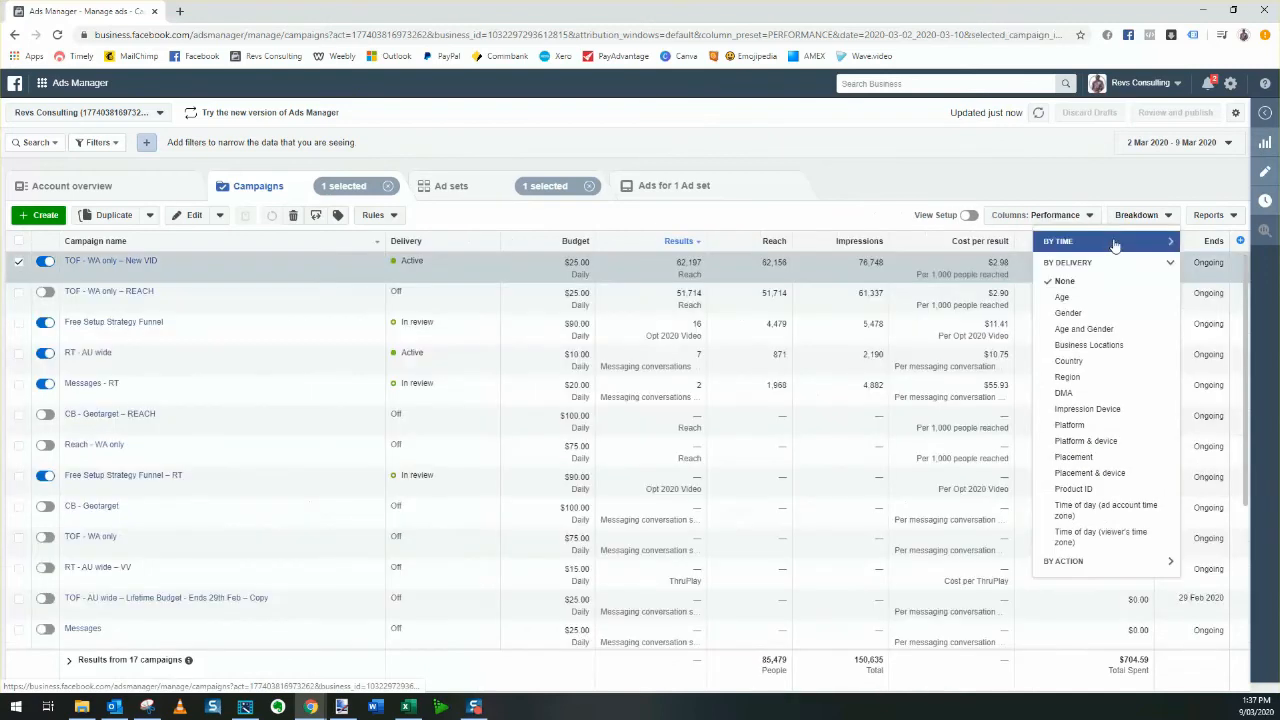
{"action": "left_click", "coordinate": [19, 264]}
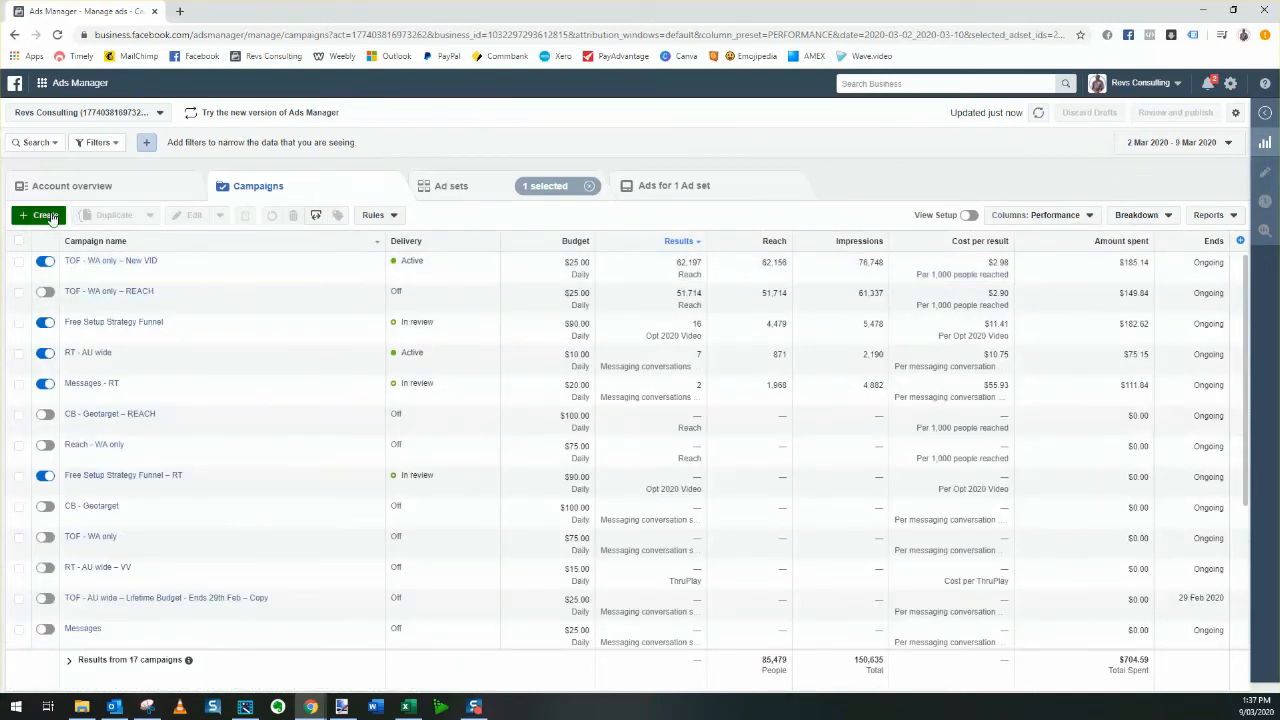
Create a new campaign with the Messages objective and continue to its ad set settings
{"action": "left_click", "coordinate": [45, 216]}
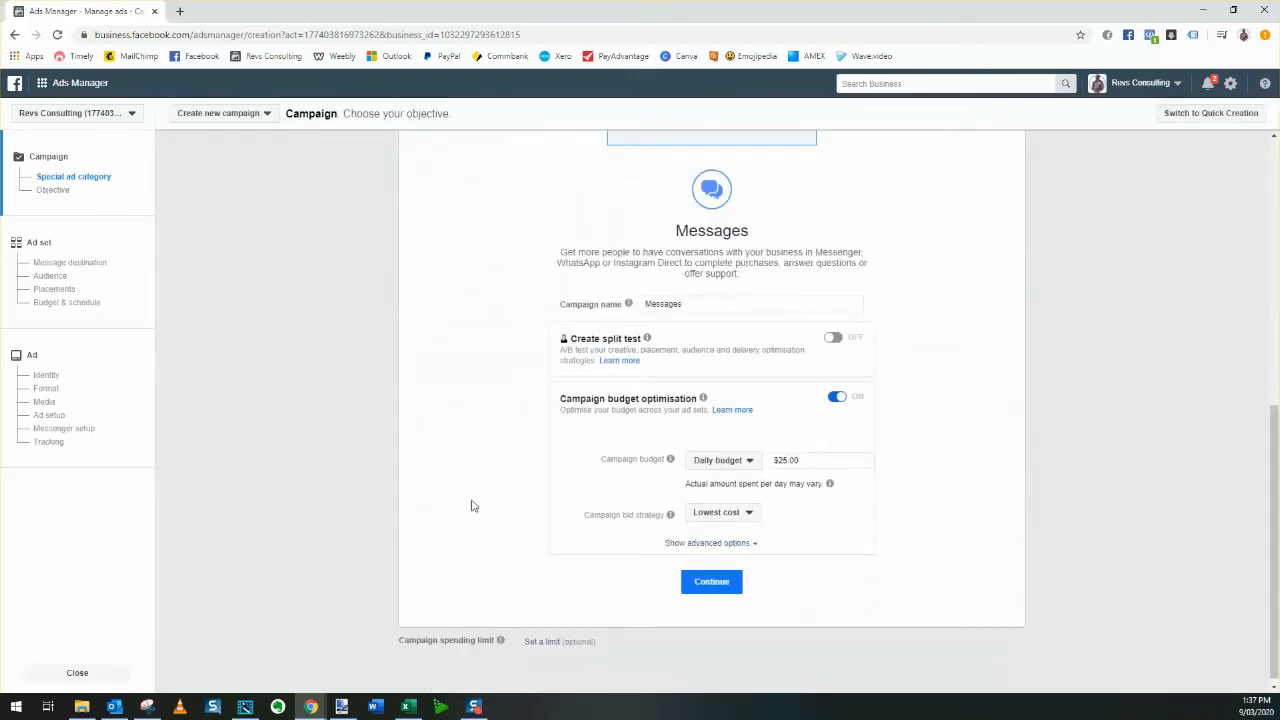
{"action": "left_click", "coordinate": [725, 578]}
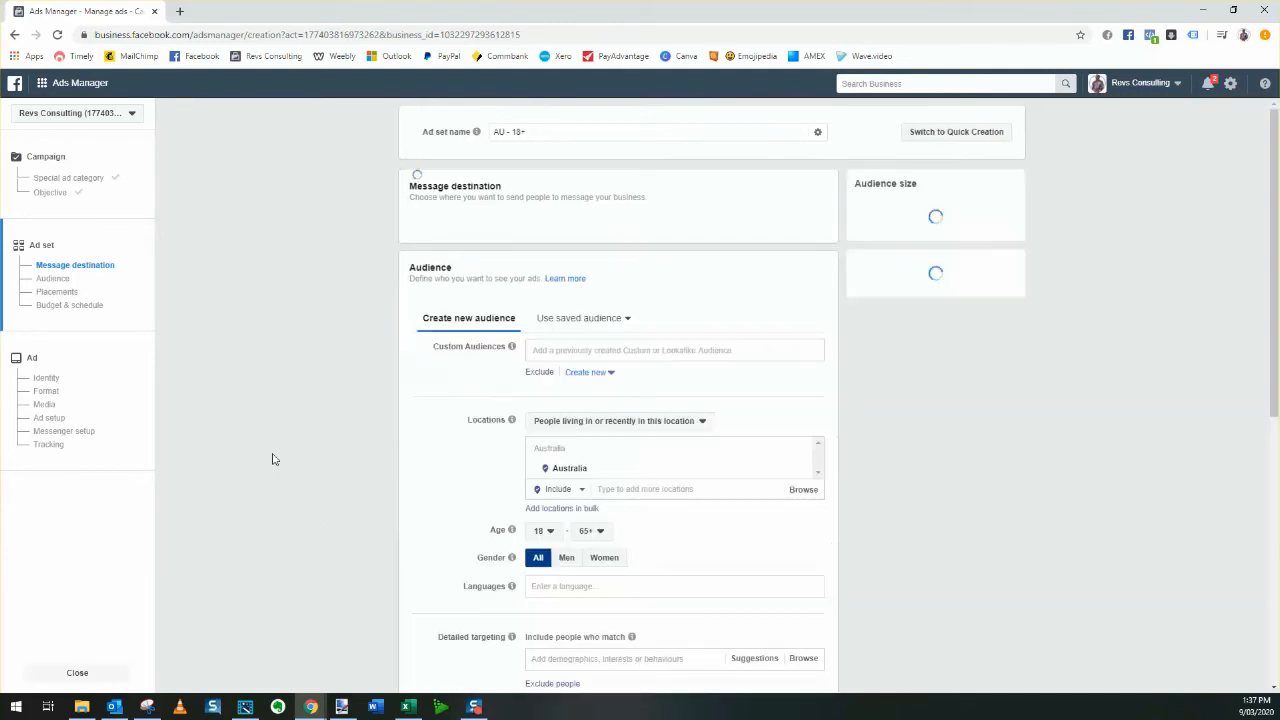
Switch the new ad set to manual placements and limit its platforms to Instagram only
{"action": "scroll", "coordinate": [391, 571], "scroll_direction": "down", "scroll_amount": 3}
{"action": "scroll", "coordinate": [776, 510], "scroll_direction": "down", "scroll_amount": 5}
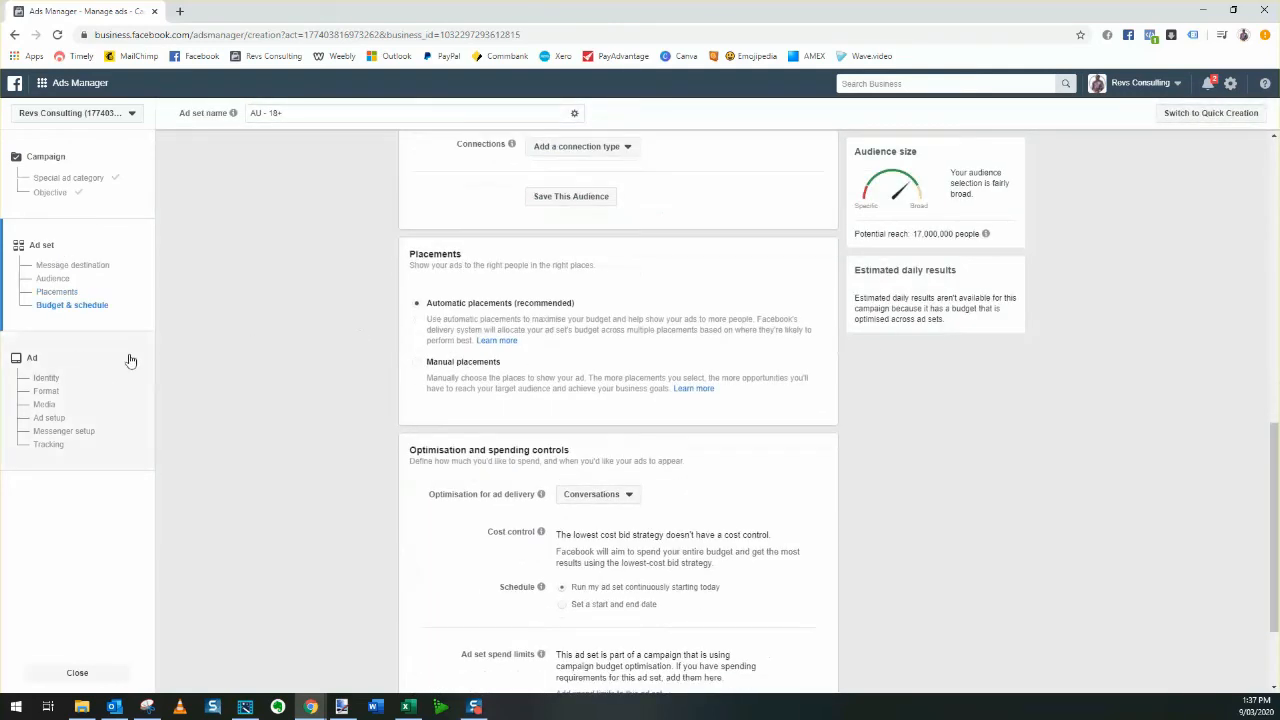
{"action": "scroll", "coordinate": [375, 414], "scroll_direction": "down", "scroll_amount": 2}
{"action": "scroll", "coordinate": [380, 403], "scroll_direction": "up", "scroll_amount": 1}
{"action": "left_click", "coordinate": [417, 298]}
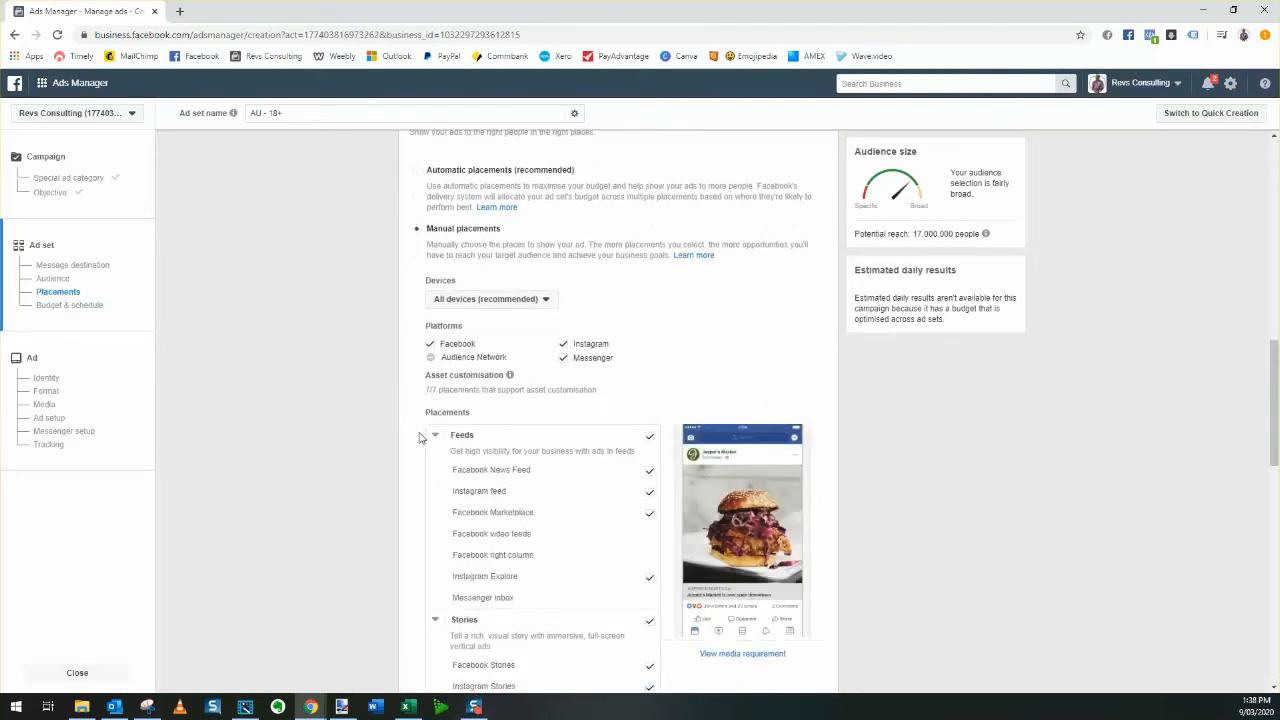
{"action": "scroll", "coordinate": [420, 437], "scroll_direction": "down", "scroll_amount": 1}
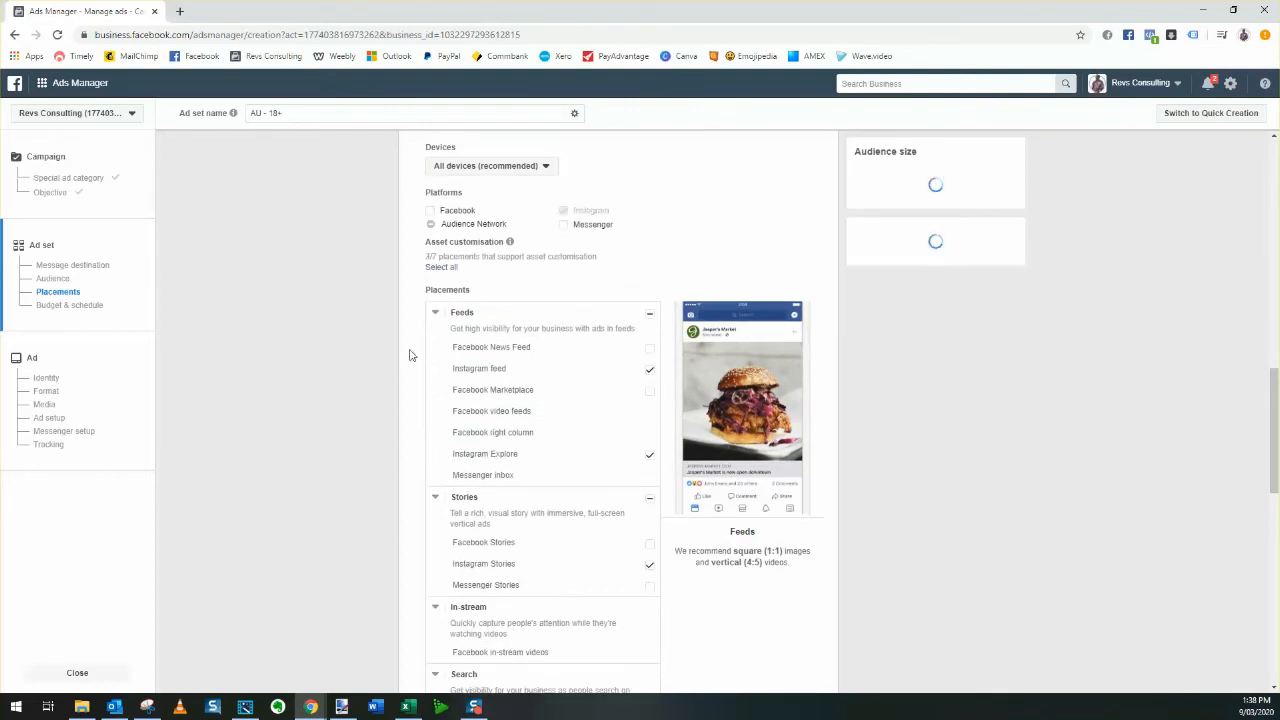
Exclude the Instagram Explore and Instagram feed placements, leaving Instagram Stories as the ad set's only placement
{"action": "scroll", "coordinate": [405, 325], "scroll_direction": "down", "scroll_amount": 3}
{"action": "scroll", "coordinate": [405, 325], "scroll_direction": "up", "scroll_amount": 1}
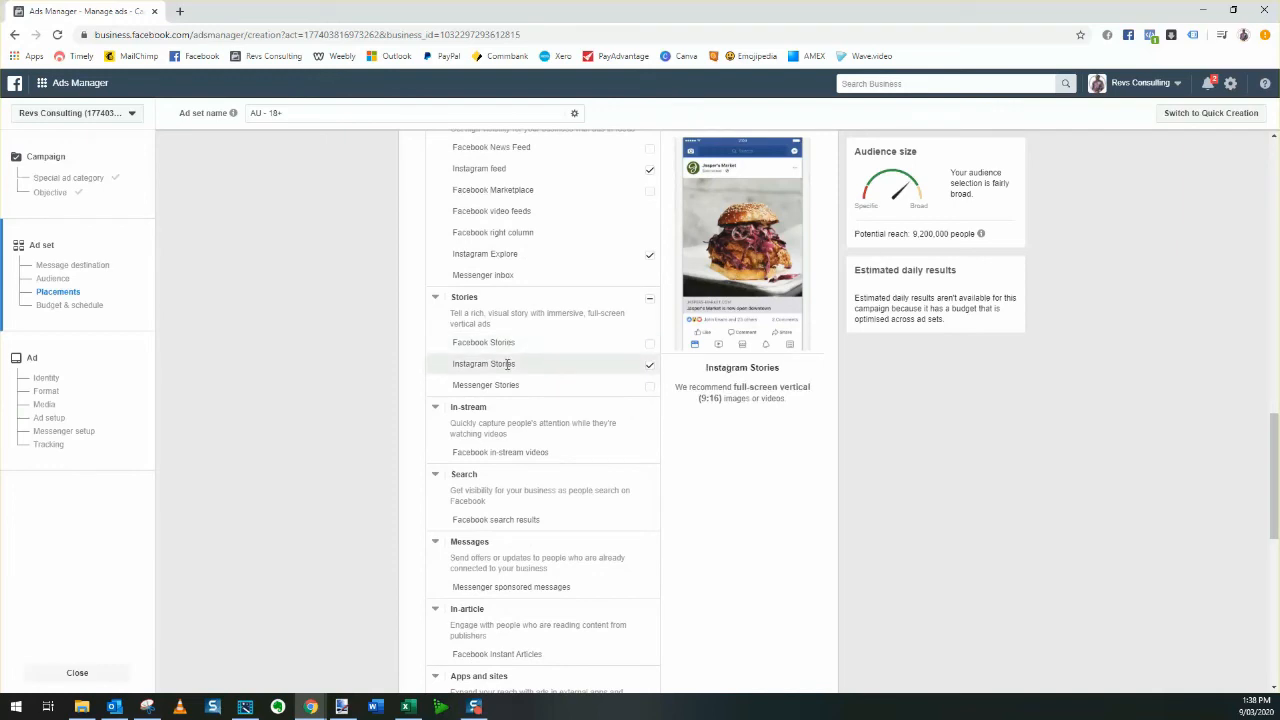
{"action": "scroll", "coordinate": [510, 360], "scroll_direction": "up", "scroll_amount": 1}
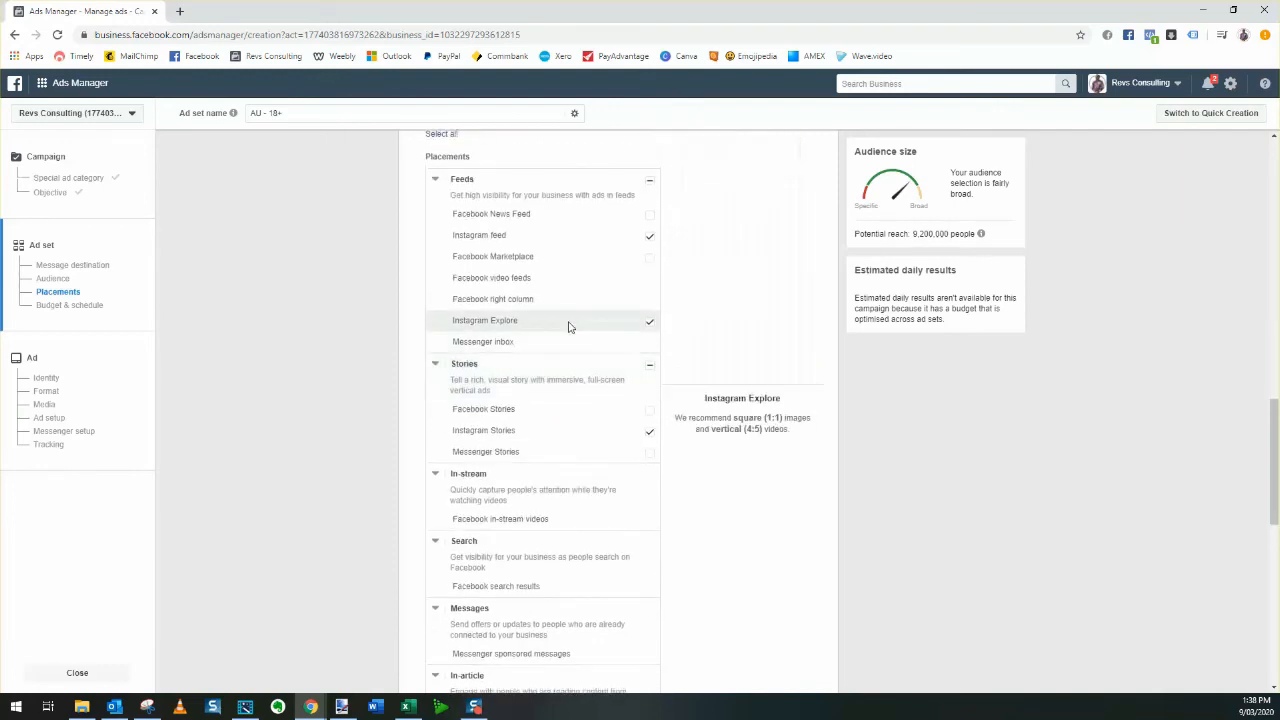
{"action": "left_click", "coordinate": [650, 325]}
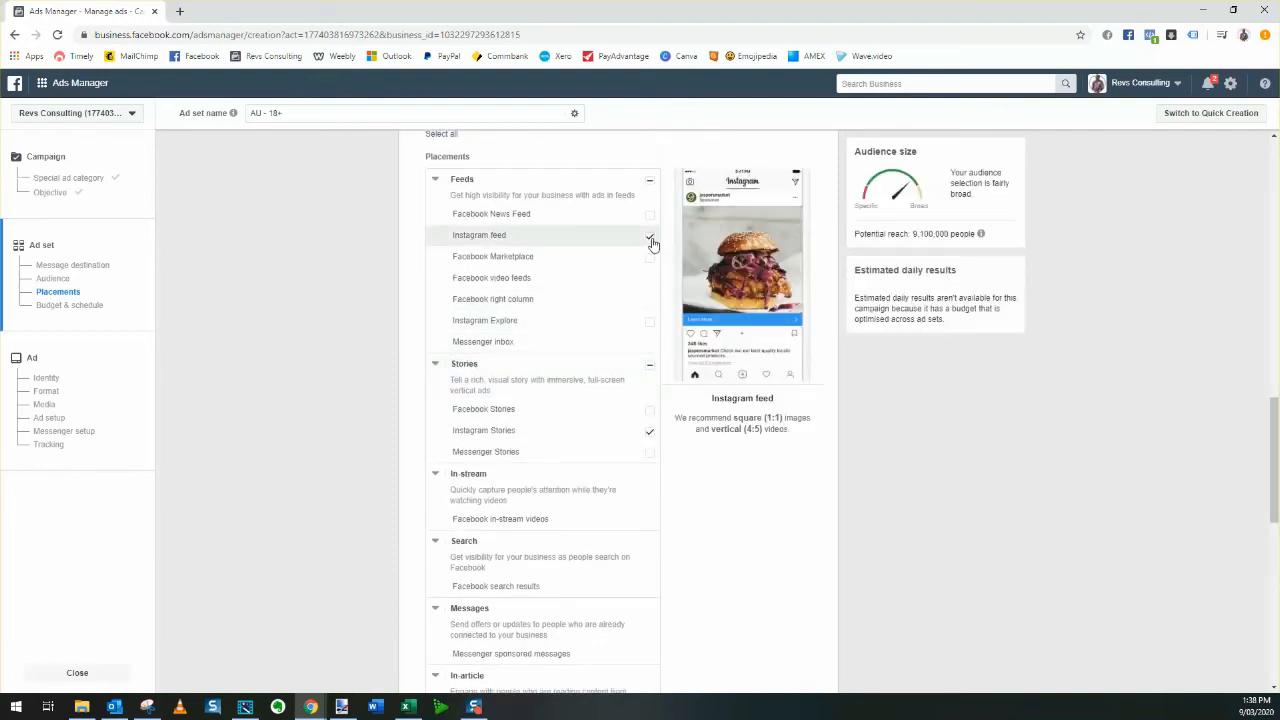
{"action": "left_click", "coordinate": [650, 236]}
{"action": "scroll", "coordinate": [382, 410], "scroll_direction": "up", "scroll_amount": 10}
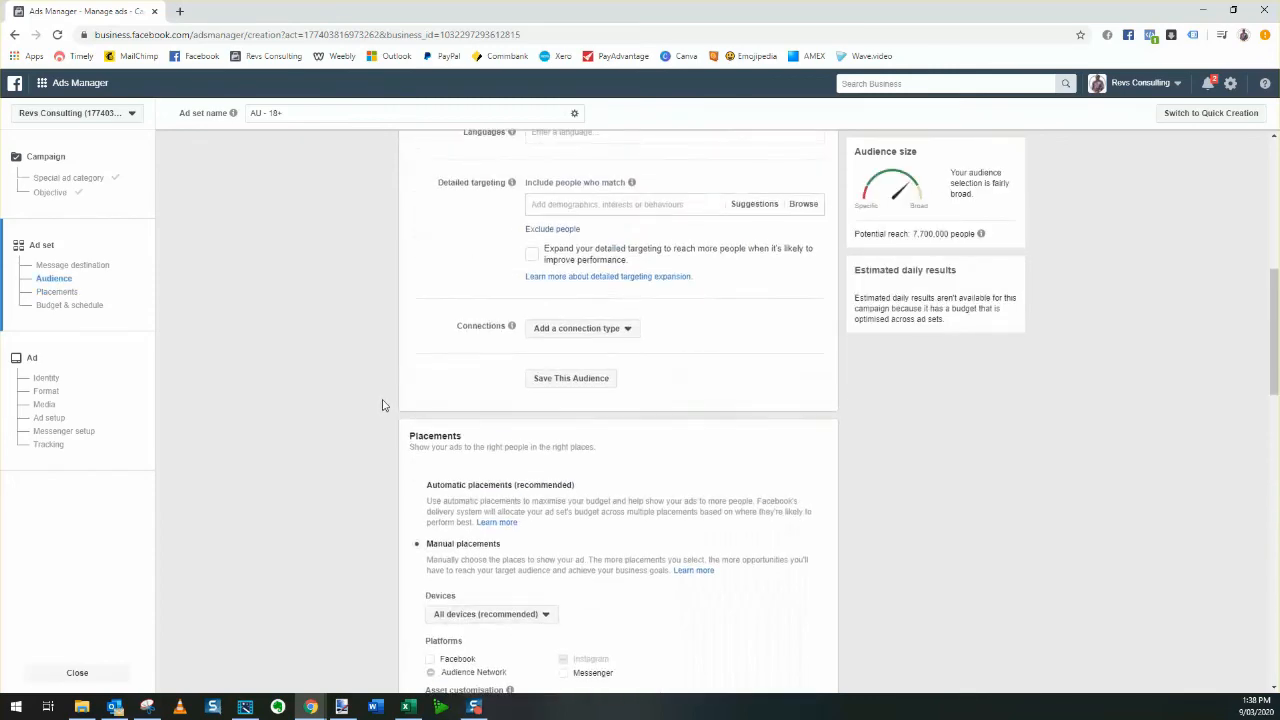
Go through the ad set's audience, placements and spending controls, leaving them as set, and continue to the ad settings
{"action": "scroll", "coordinate": [388, 418], "scroll_direction": "up", "scroll_amount": 2}
{"action": "scroll", "coordinate": [400, 400], "scroll_direction": "down", "scroll_amount": 7}
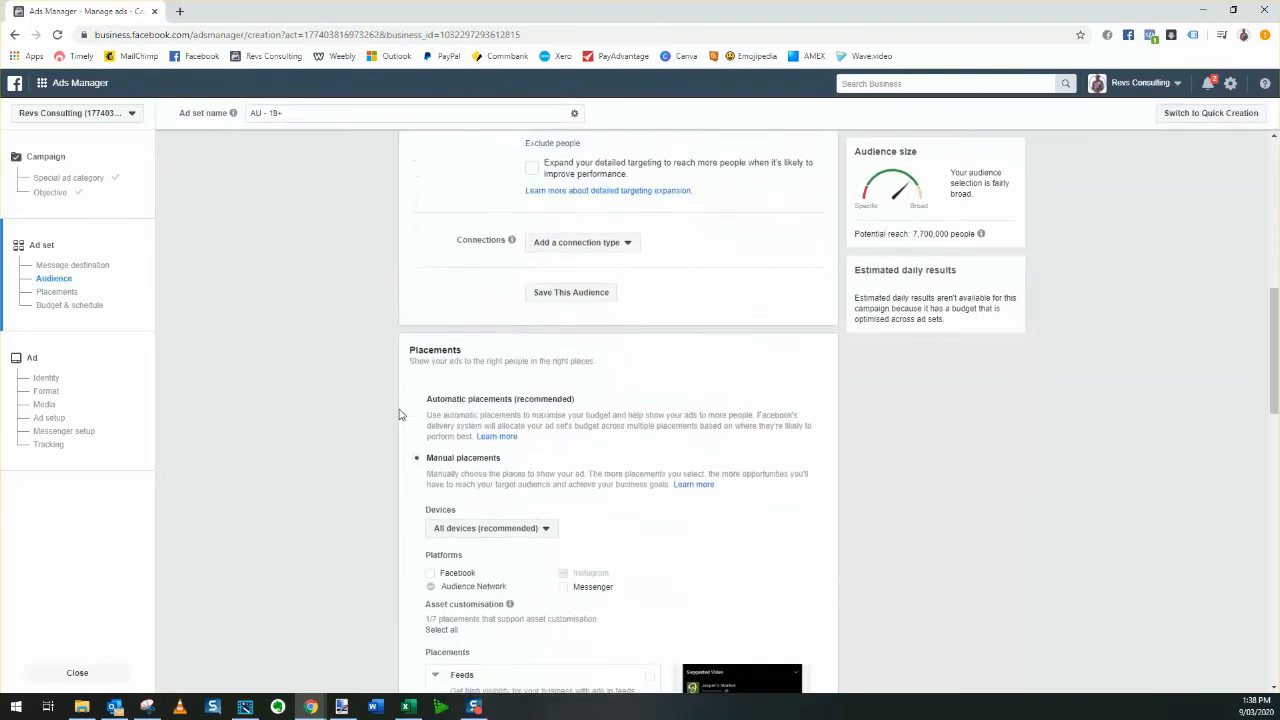
{"action": "scroll", "coordinate": [380, 365], "scroll_direction": "down", "scroll_amount": 2}
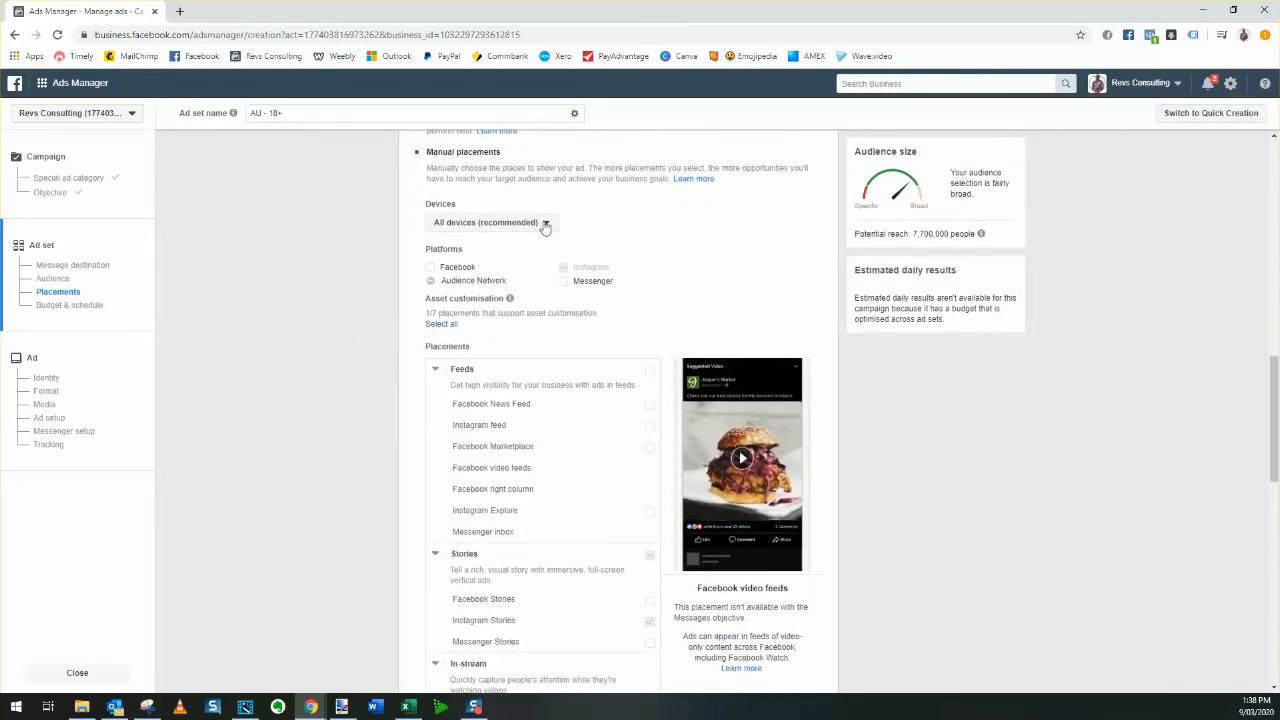
{"action": "scroll", "coordinate": [340, 340], "scroll_direction": "down", "scroll_amount": 3}
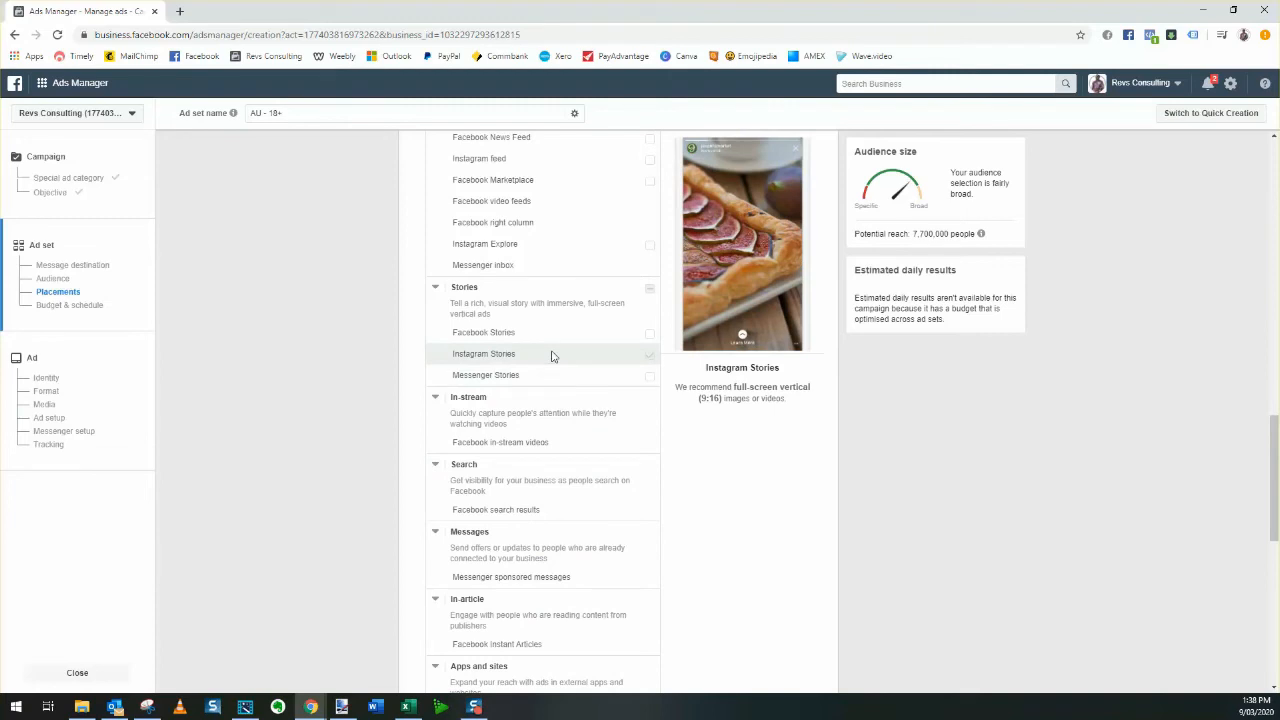
{"action": "scroll", "coordinate": [429, 531], "scroll_direction": "down", "scroll_amount": 8}
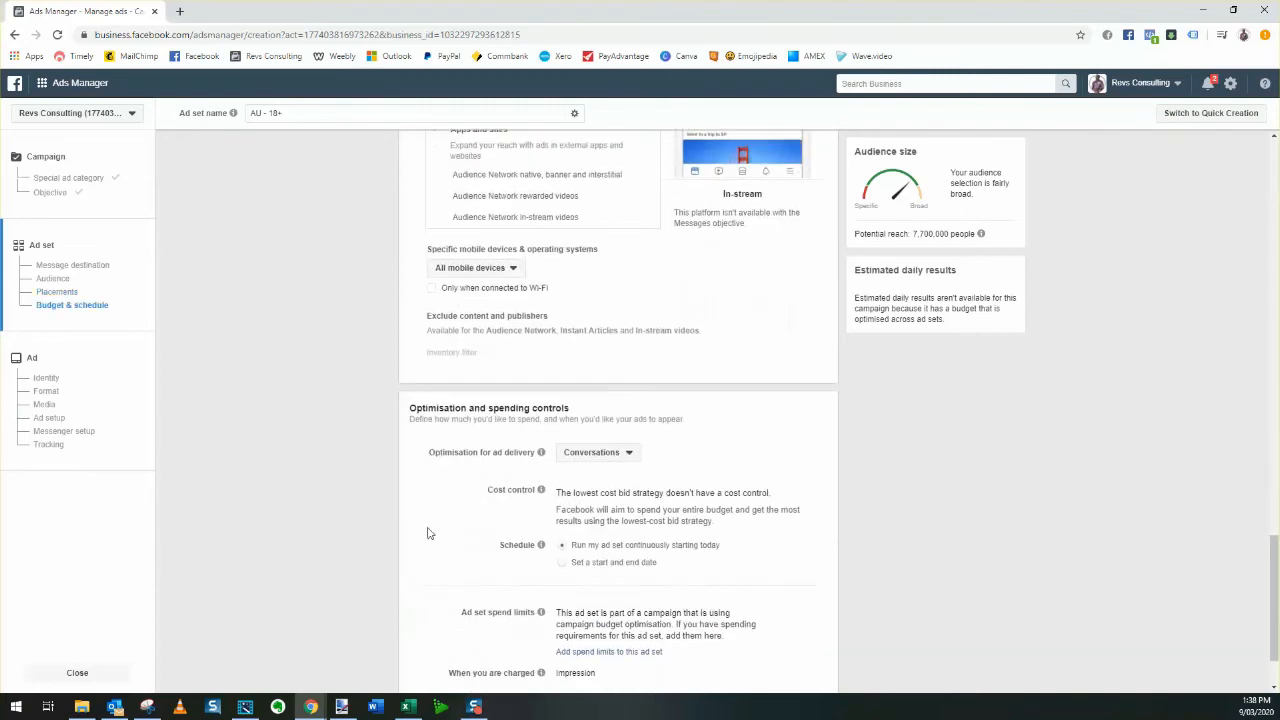
{"action": "left_click", "coordinate": [807, 673]}
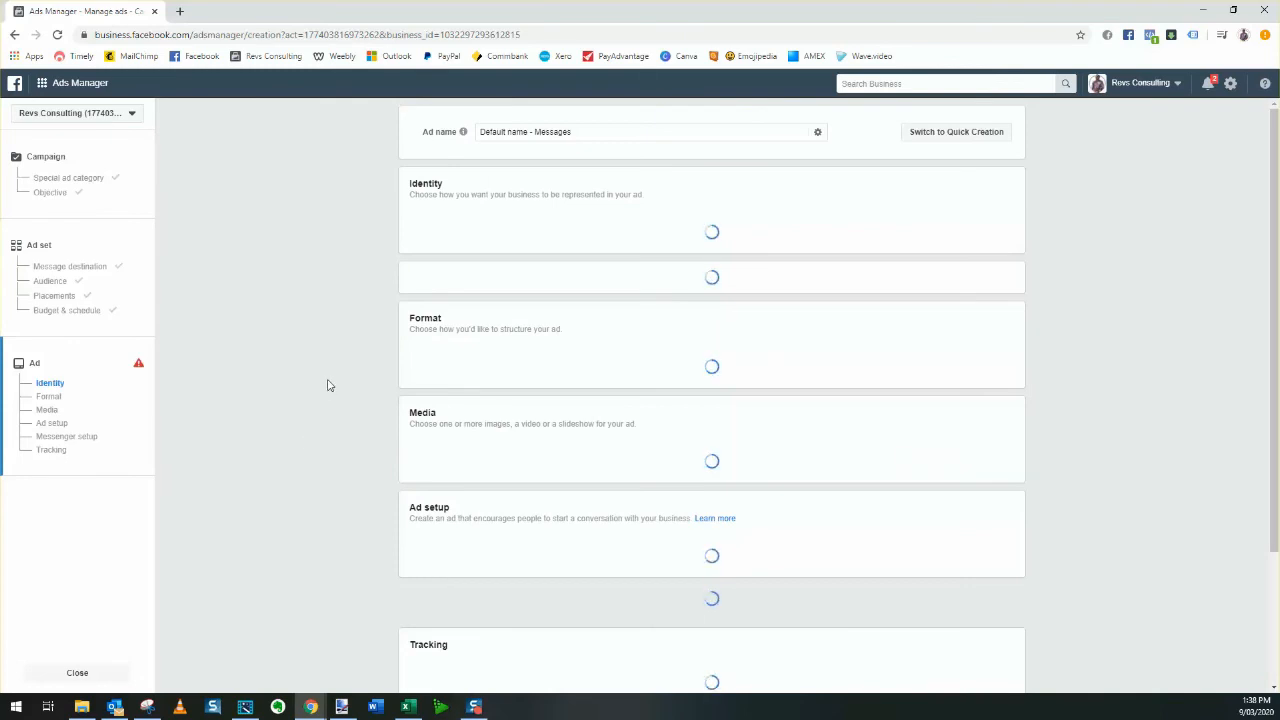
Choose the advertiser's own Instagram account as the ad's identity and add the account video RT - IG STORY as its media
{"action": "left_click", "coordinate": [455, 318]}
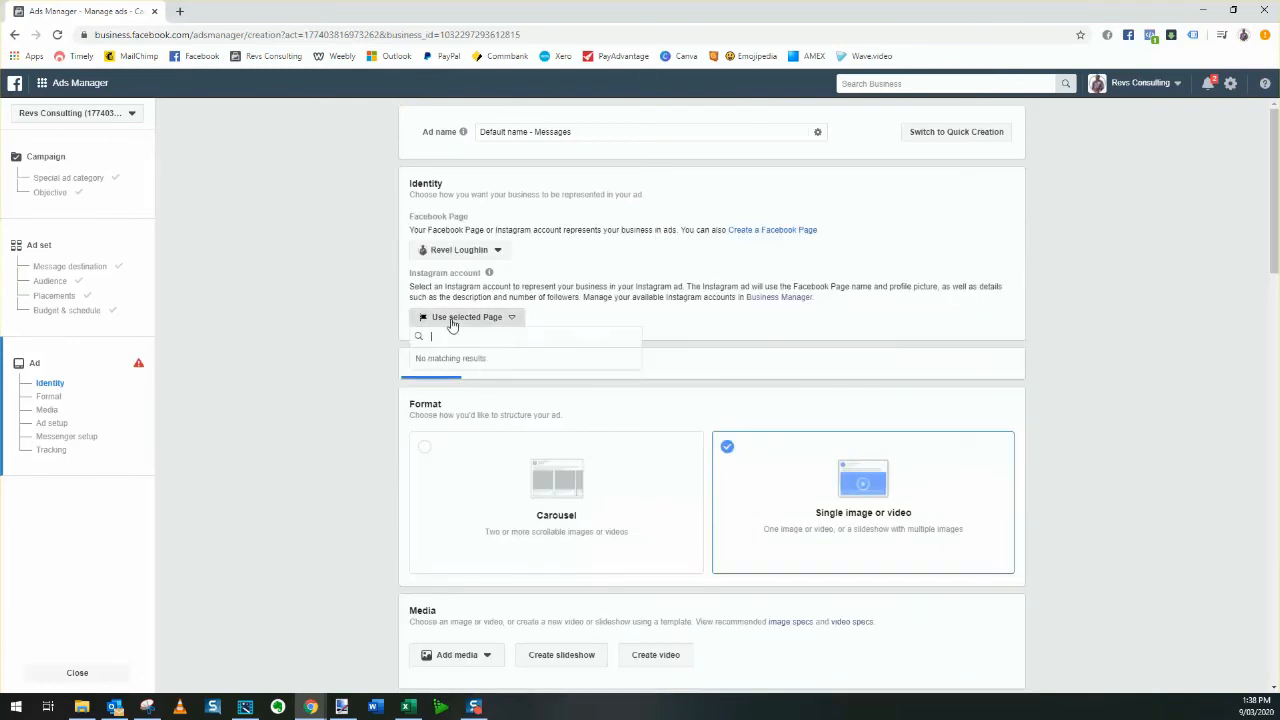
{"action": "left_click", "coordinate": [480, 364]}
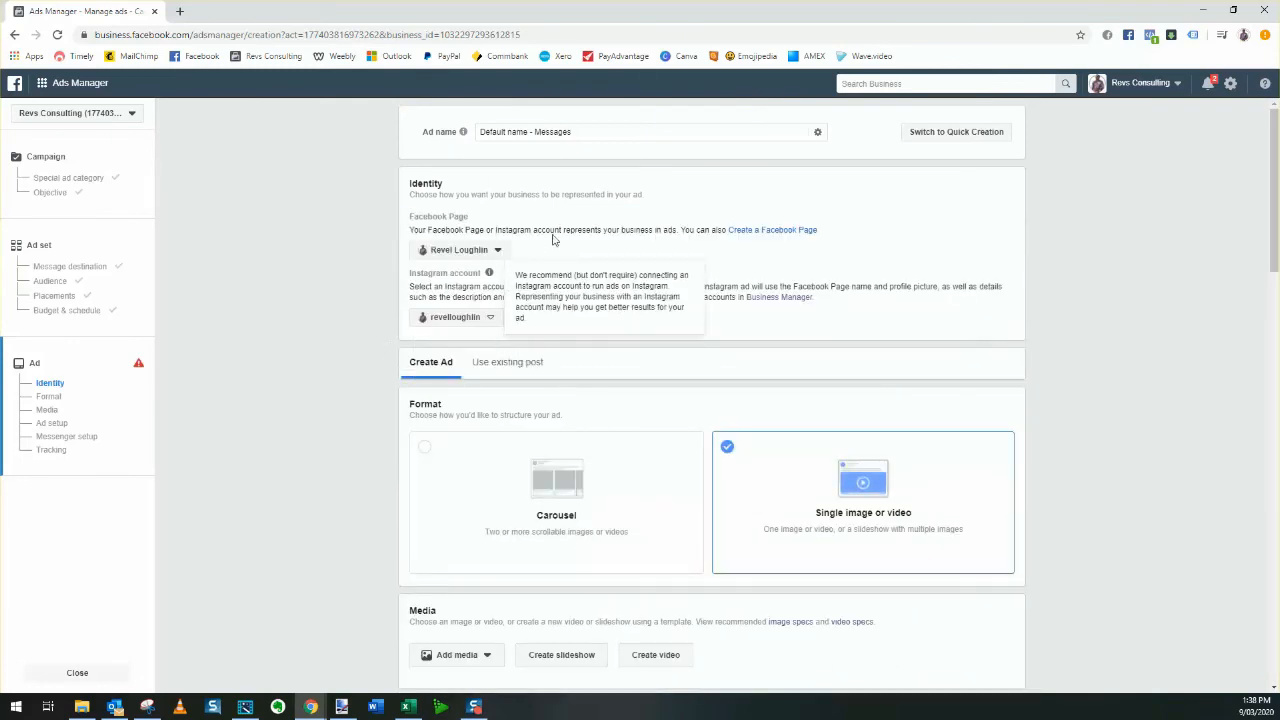
{"action": "scroll", "coordinate": [271, 423], "scroll_direction": "down", "scroll_amount": 2}
{"action": "left_click", "coordinate": [486, 437]}
{"action": "left_click", "coordinate": [480, 484]}
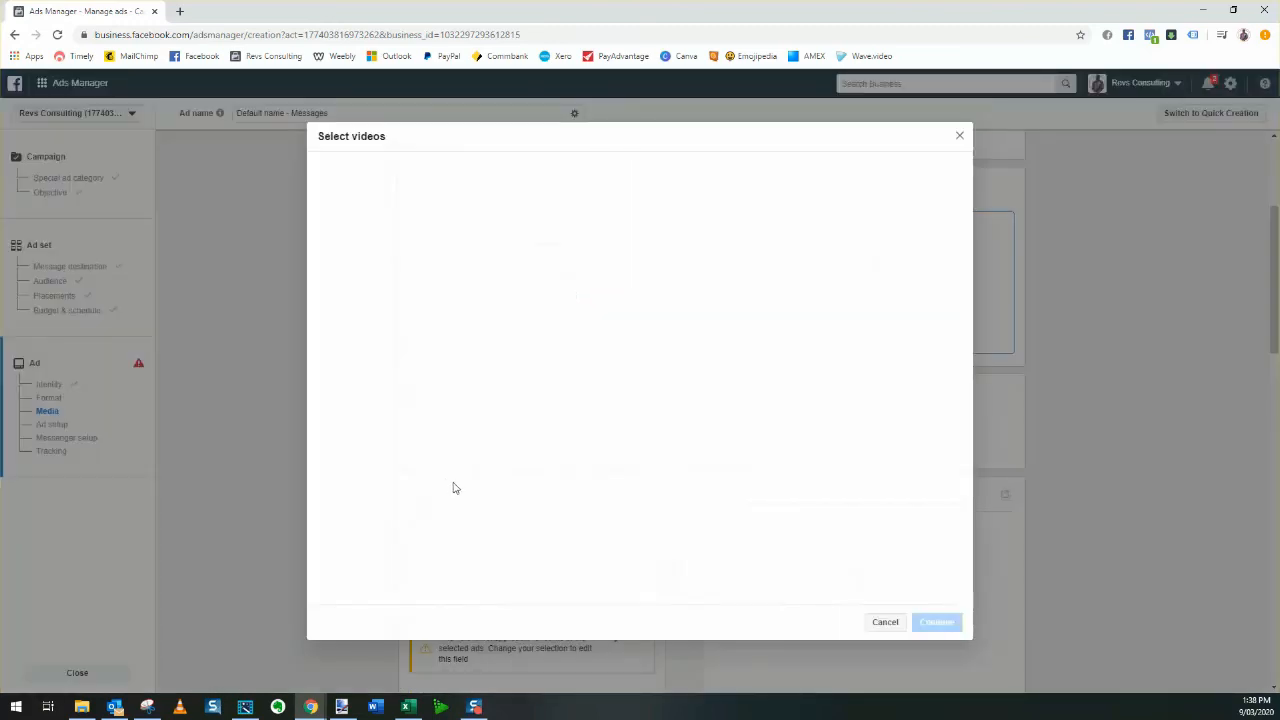
{"action": "left_click", "coordinate": [522, 232]}
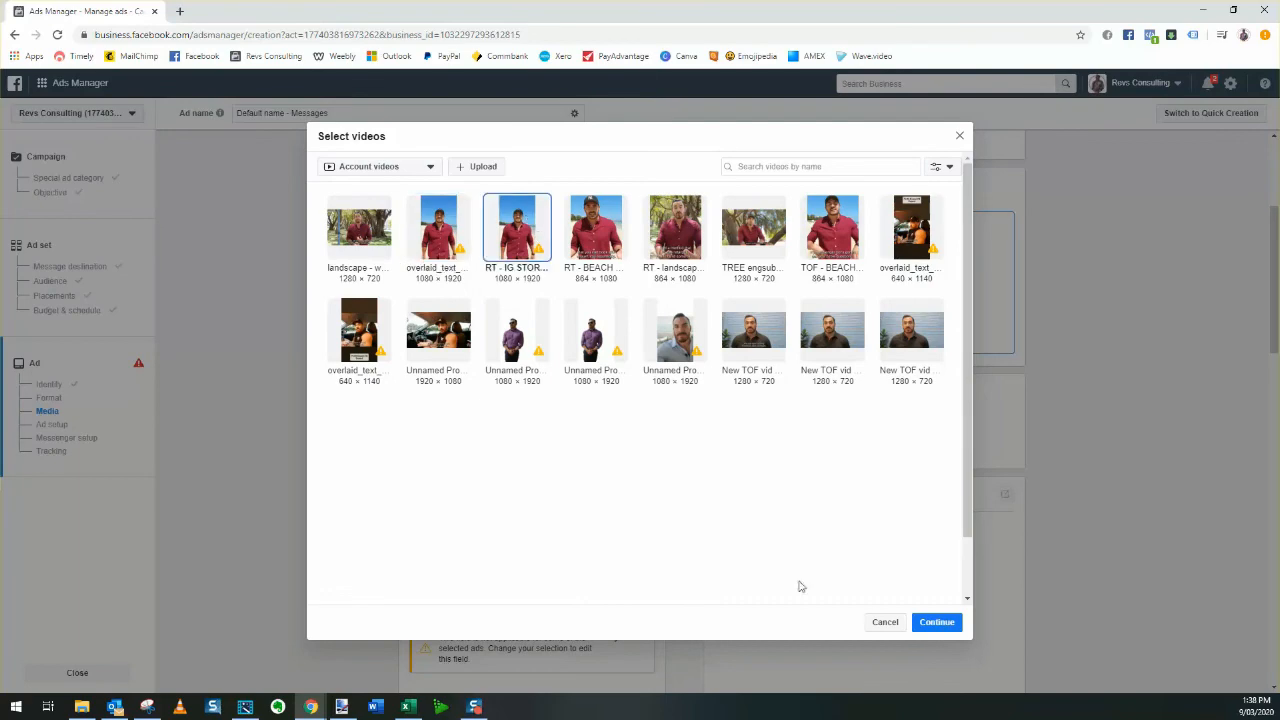
{"action": "left_click", "coordinate": [938, 629]}
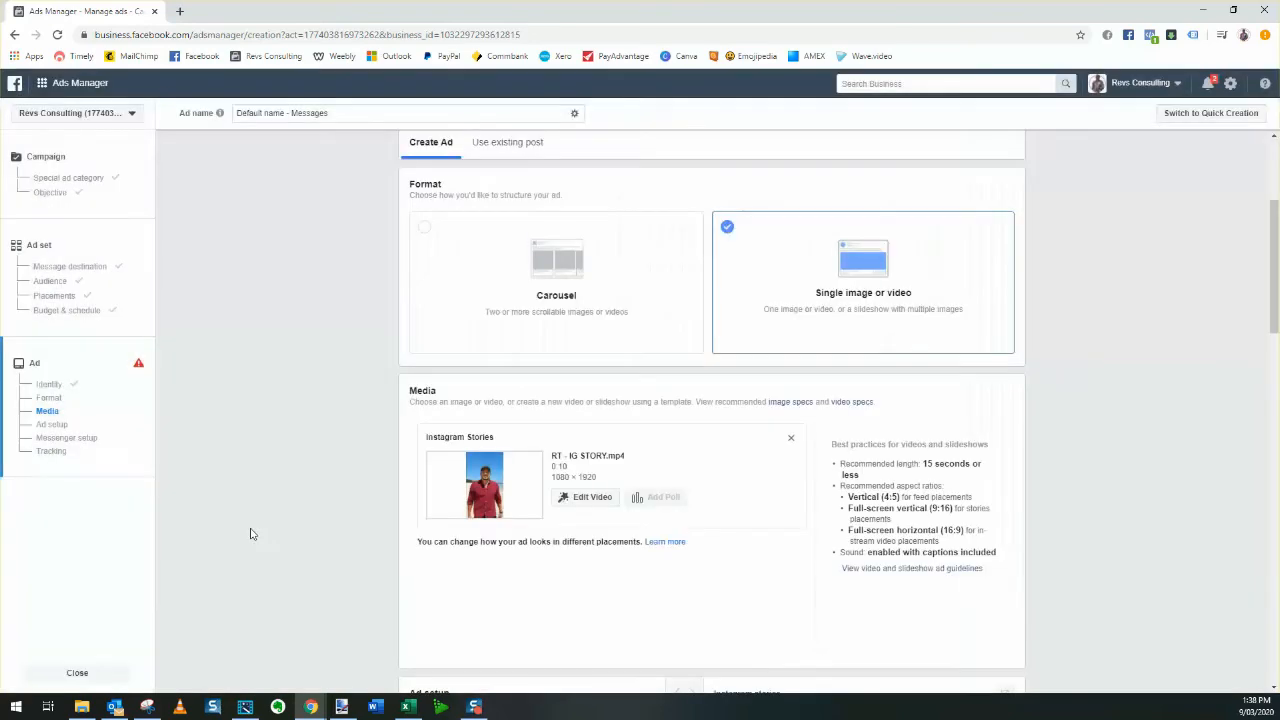
Keep the remaining ad setup, Messenger and tracking settings and confirm the new Messages campaign for publishing
{"action": "scroll", "coordinate": [337, 477], "scroll_direction": "down", "scroll_amount": 6}
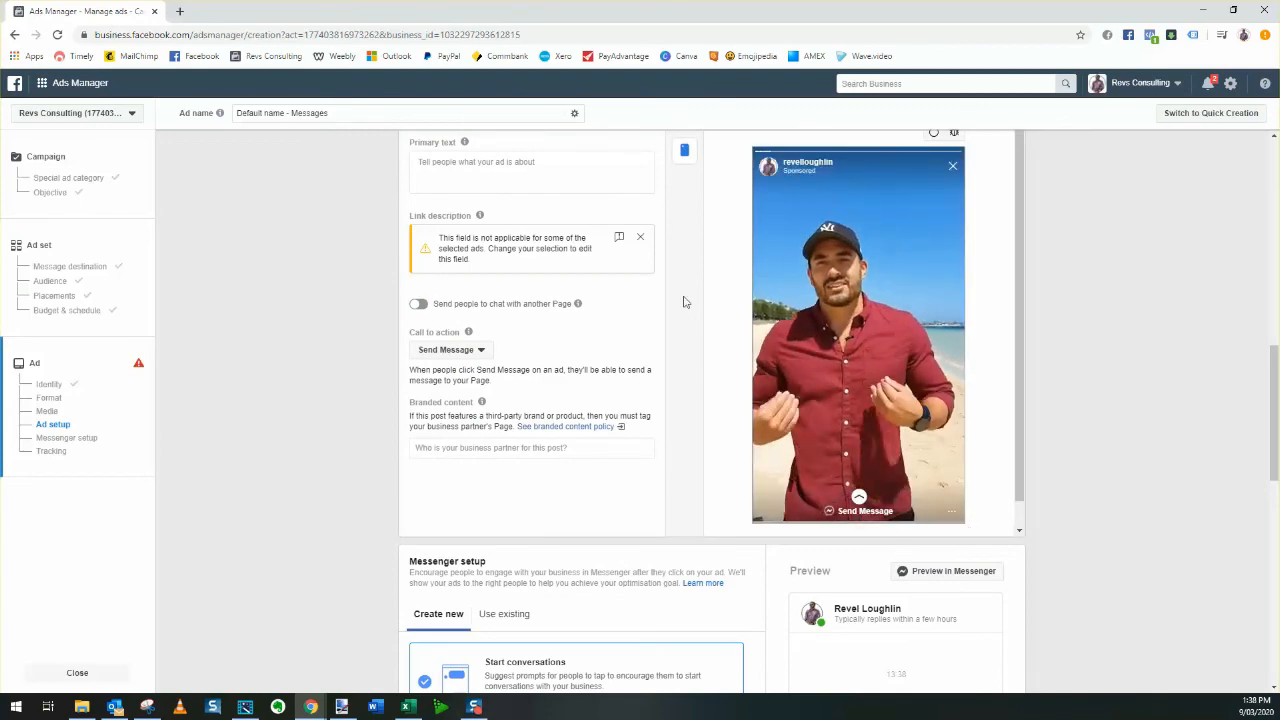
{"action": "scroll", "coordinate": [483, 477], "scroll_direction": "down", "scroll_amount": 10}
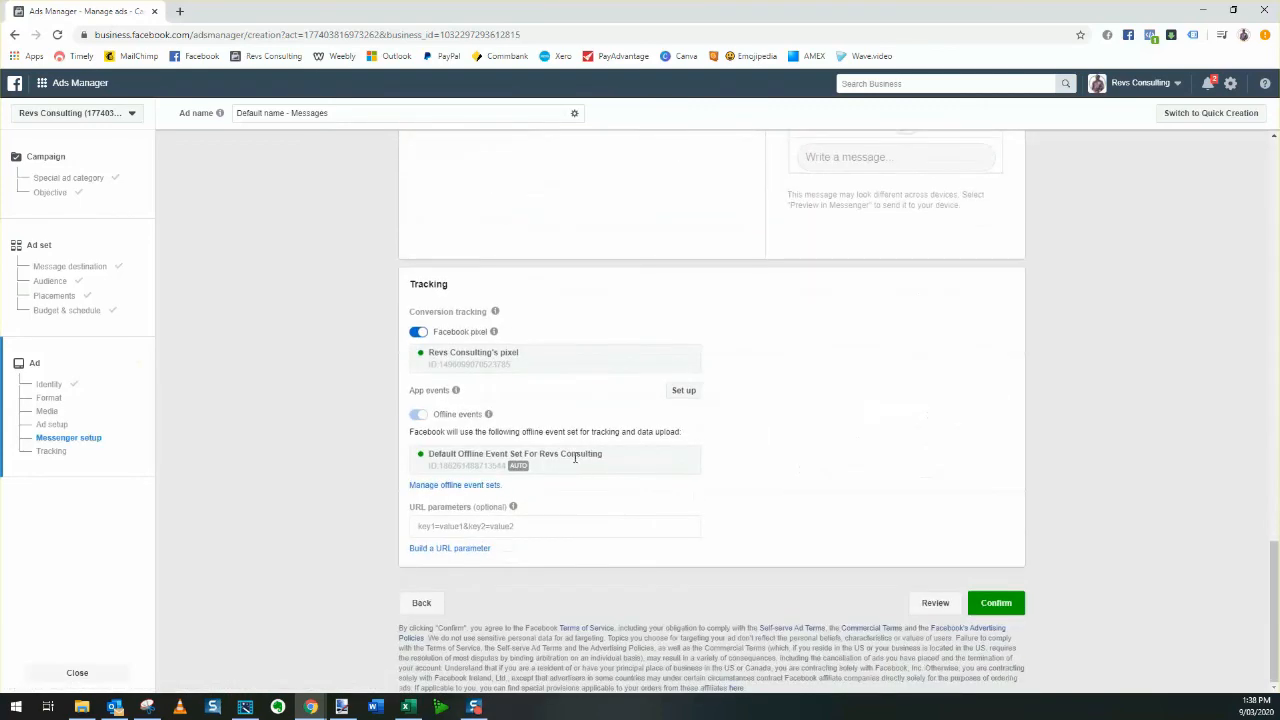
{"action": "left_click", "coordinate": [1003, 604]}
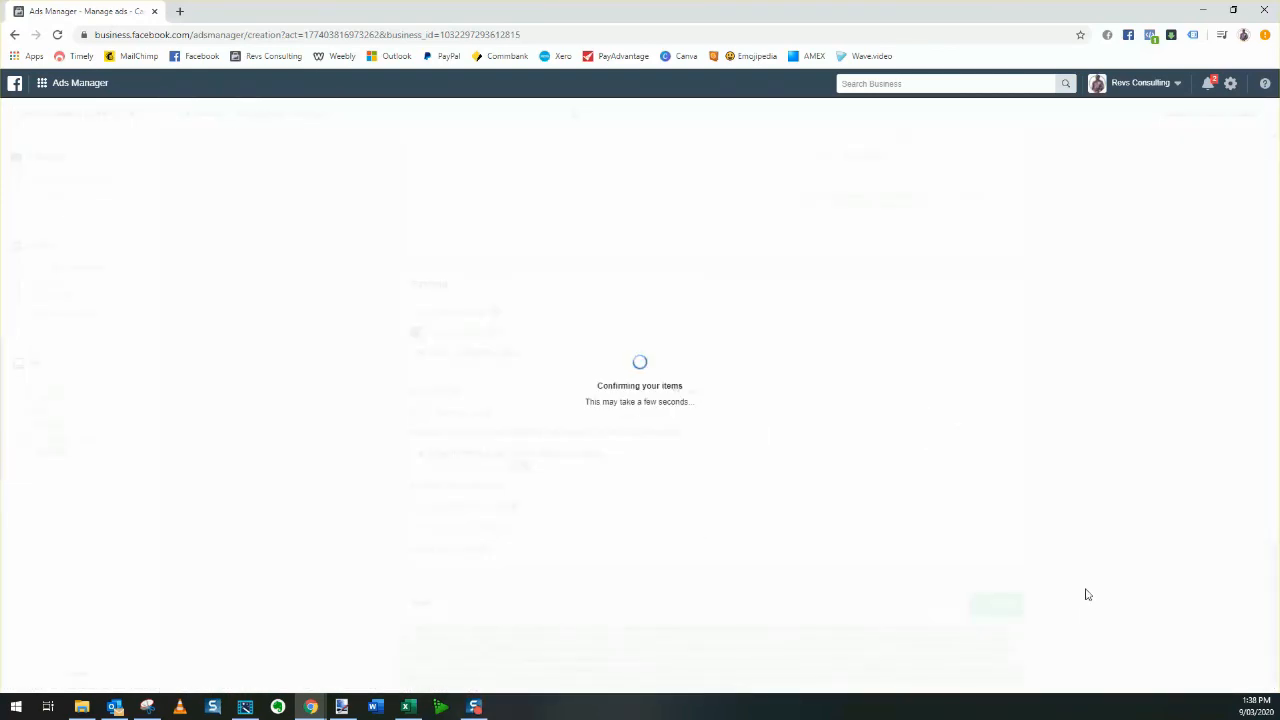